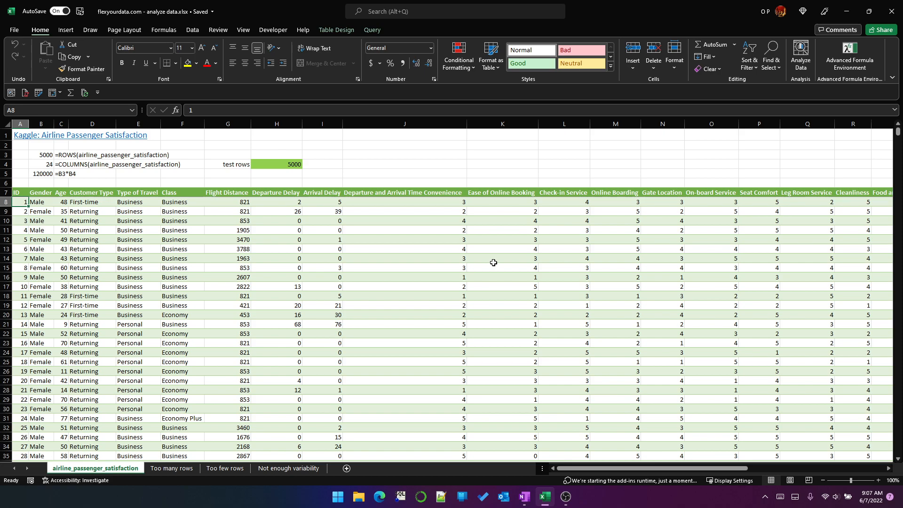
Step: Turn off the computer's Wi-Fi and run Analyze Data on the airline passenger table while offline
{"action": "left_click", "coordinate": [826, 501]}
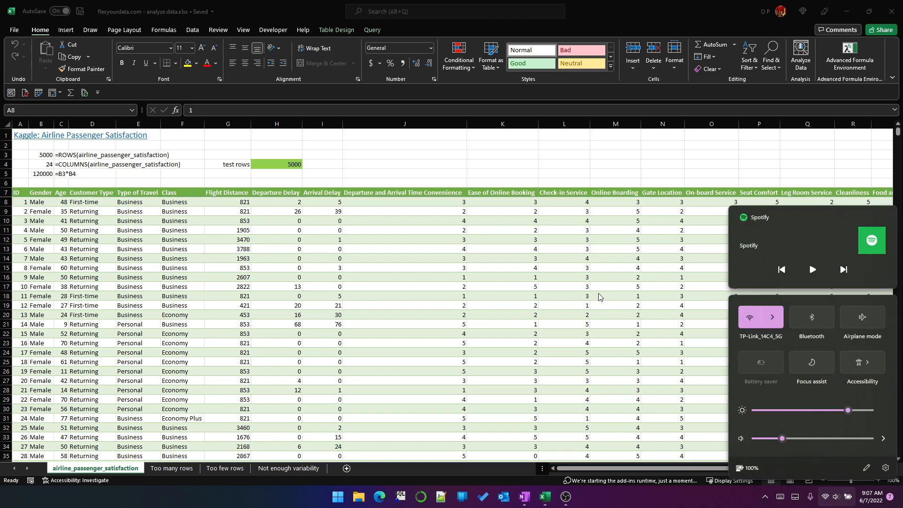
{"action": "left_click", "coordinate": [583, 287]}
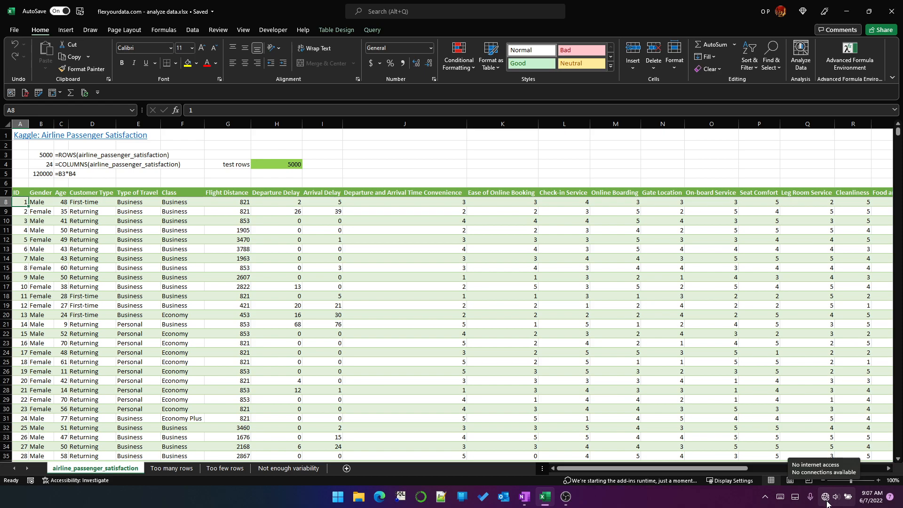
{"action": "left_click", "coordinate": [484, 221]}
{"action": "left_click", "coordinate": [803, 51]}
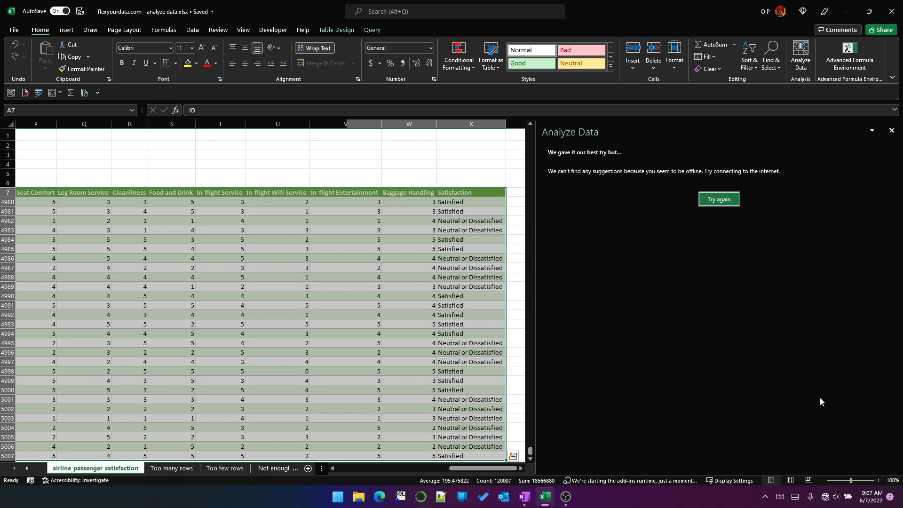
Step: Turn the Wi-Fi back on and retry the analysis of the airline passenger table, closing its insights when done
{"action": "left_click", "coordinate": [832, 497]}
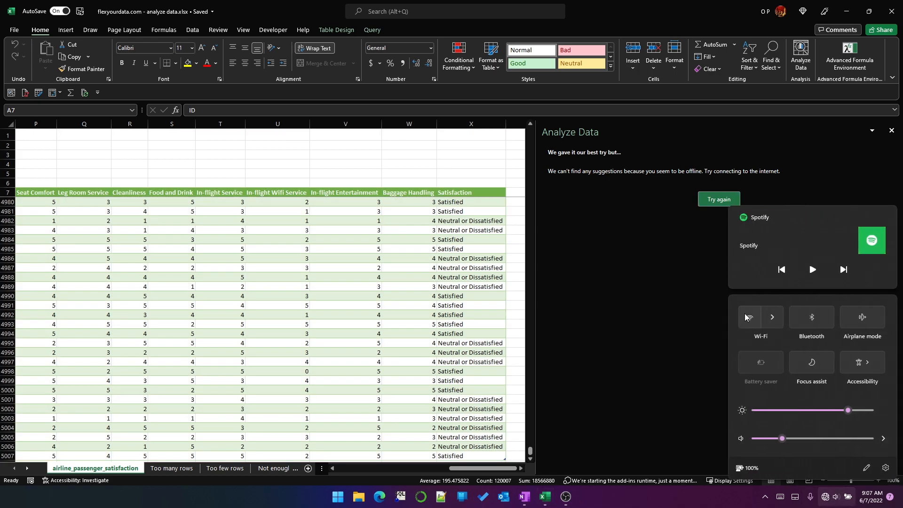
{"action": "left_click", "coordinate": [745, 317]}
{"action": "left_click", "coordinate": [424, 304]}
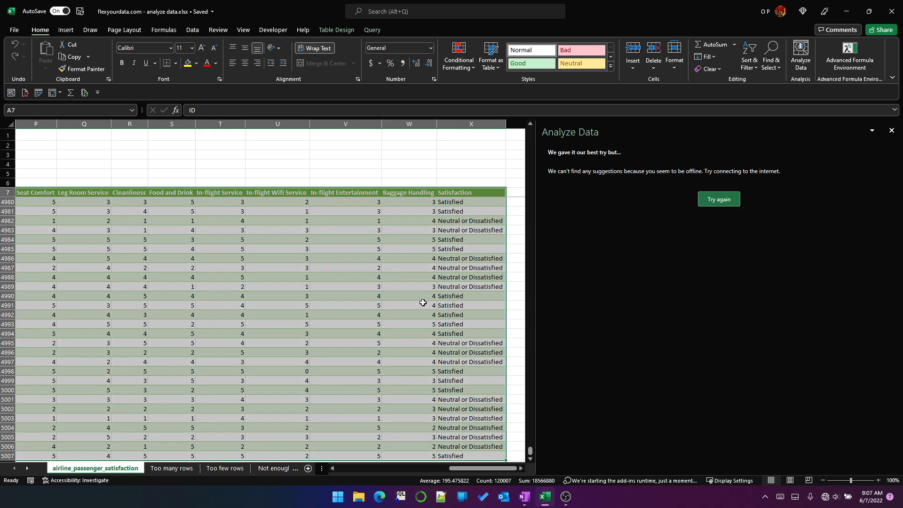
{"action": "left_click", "coordinate": [717, 200]}
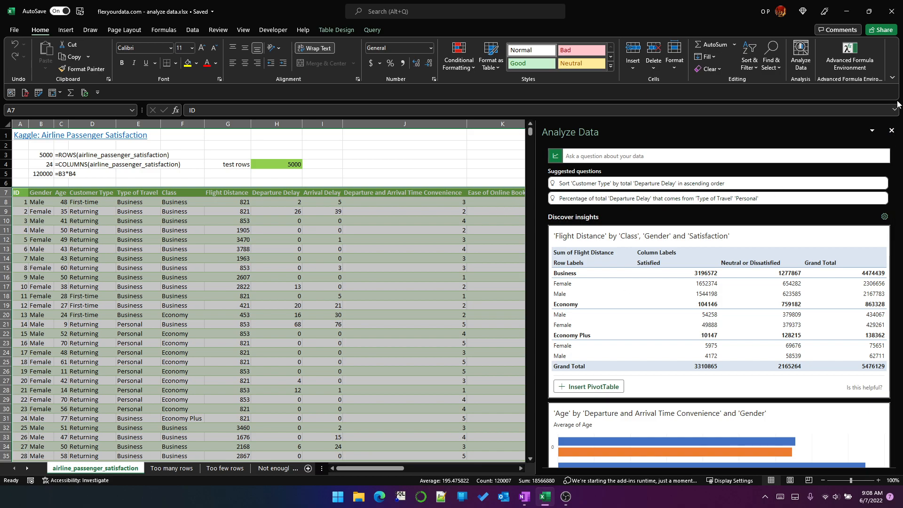
{"action": "left_click", "coordinate": [891, 131]}
{"action": "left_click", "coordinate": [280, 201]}
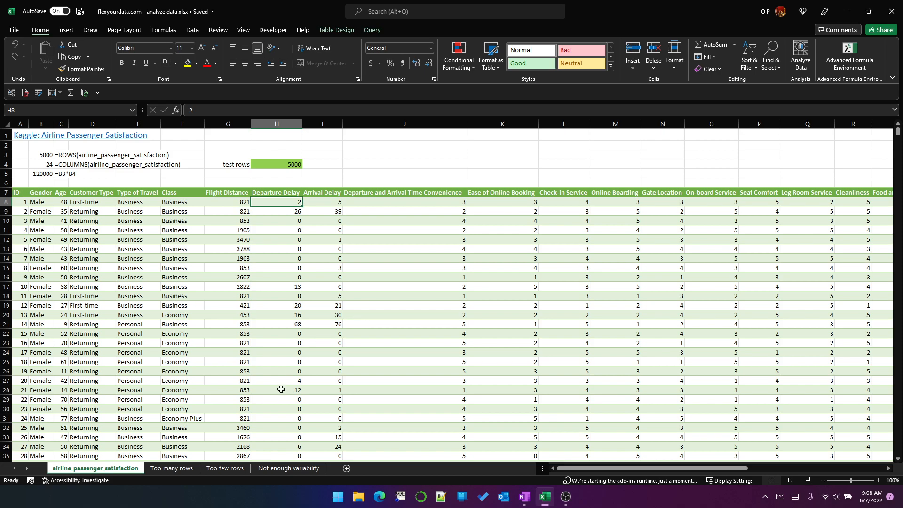
Step: Inspect the row-count and column-count formulas in B2 and B3 of the Too many rows sheet
{"action": "left_click", "coordinate": [178, 471]}
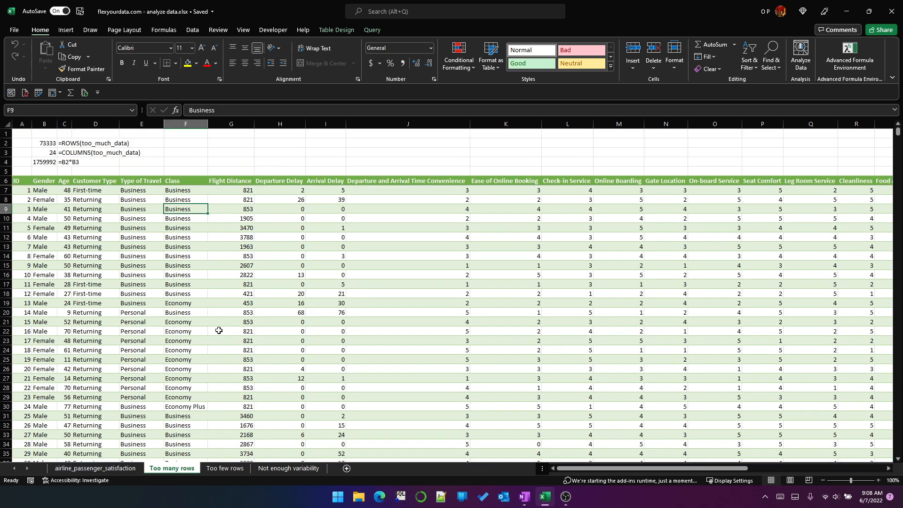
{"action": "left_click", "coordinate": [40, 143]}
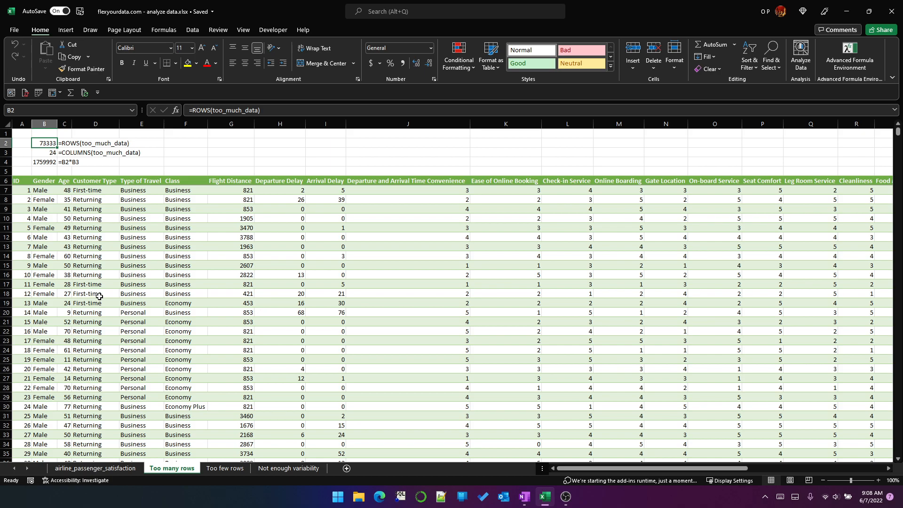
{"action": "left_click", "coordinate": [46, 153]}
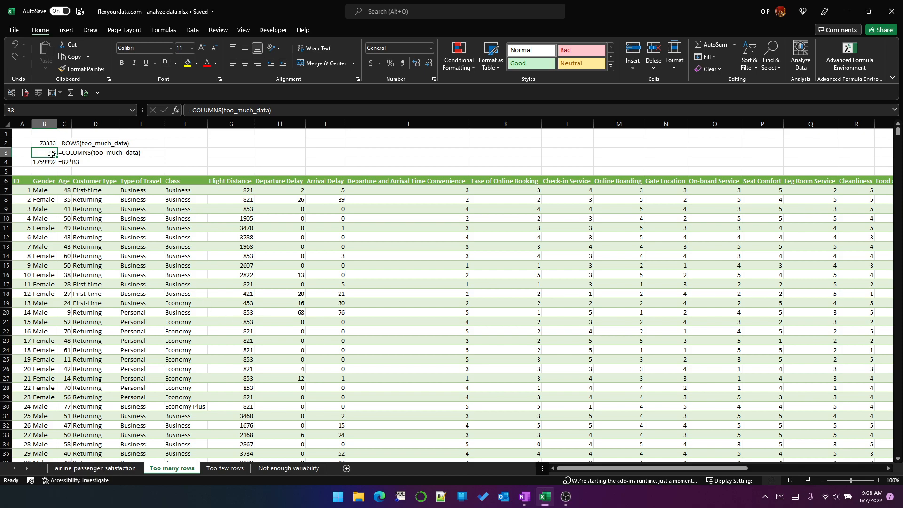
Step: Try running Analyze Data on the too_much_data table, and dismiss the analysis
{"action": "left_click", "coordinate": [277, 220]}
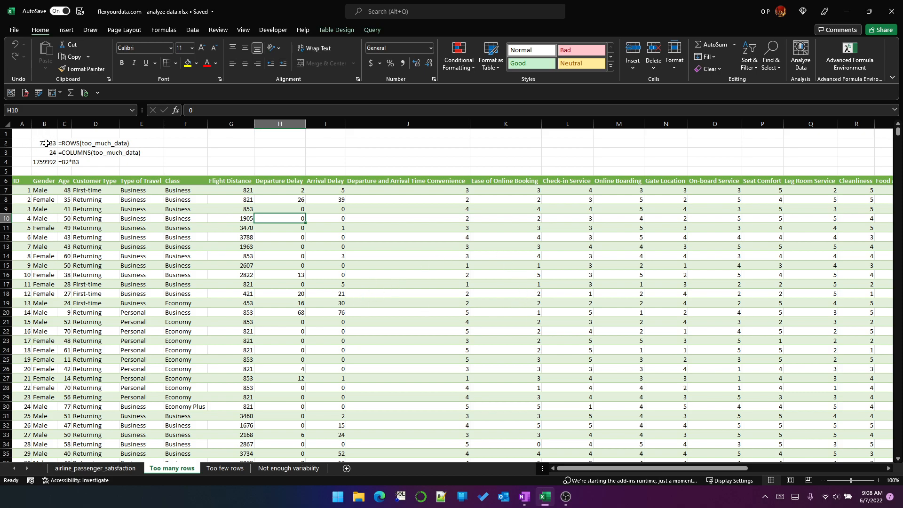
{"action": "left_click", "coordinate": [360, 229]}
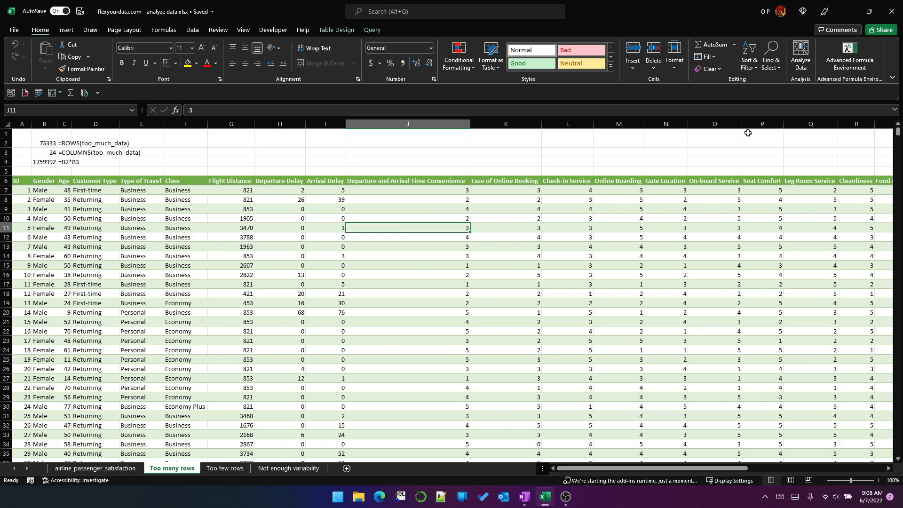
{"action": "left_click", "coordinate": [802, 57]}
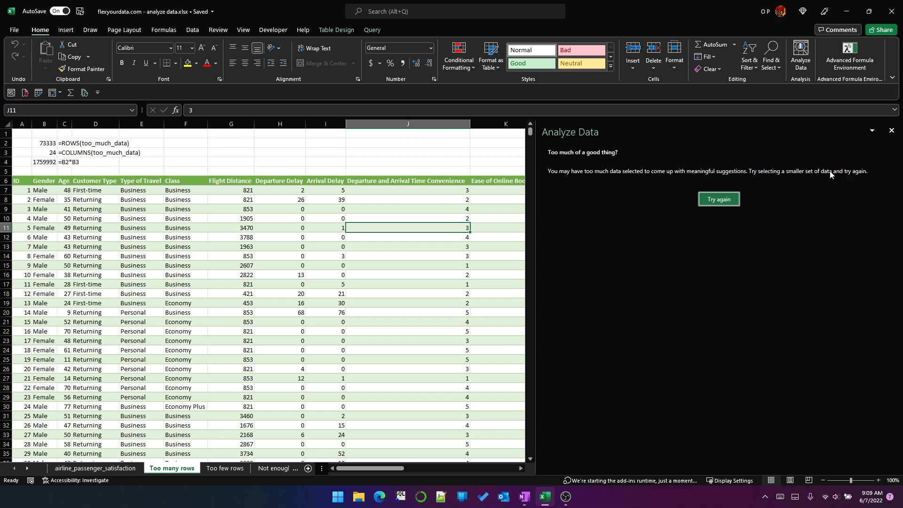
{"action": "left_click", "coordinate": [892, 132]}
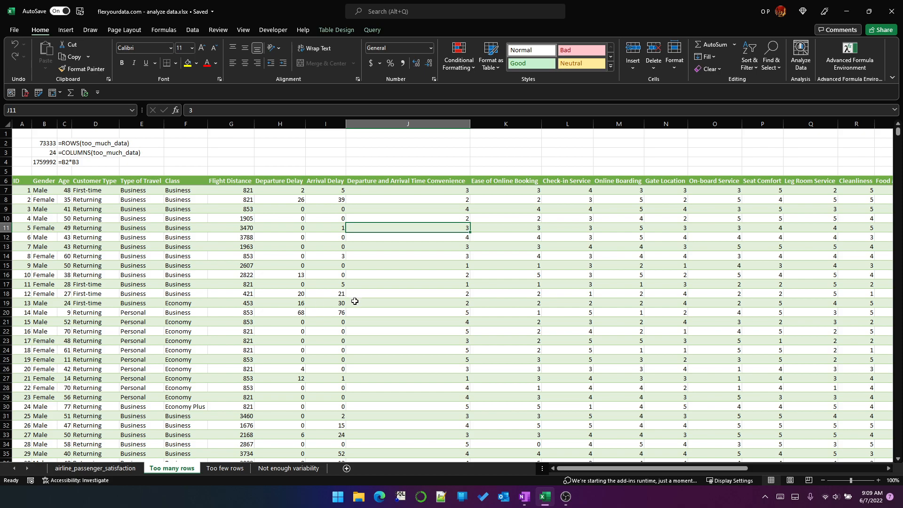
Step: Try running Analyze Data on the single-row table in the Too few rows sheet, and dismiss the analysis
{"action": "left_click", "coordinate": [229, 472]}
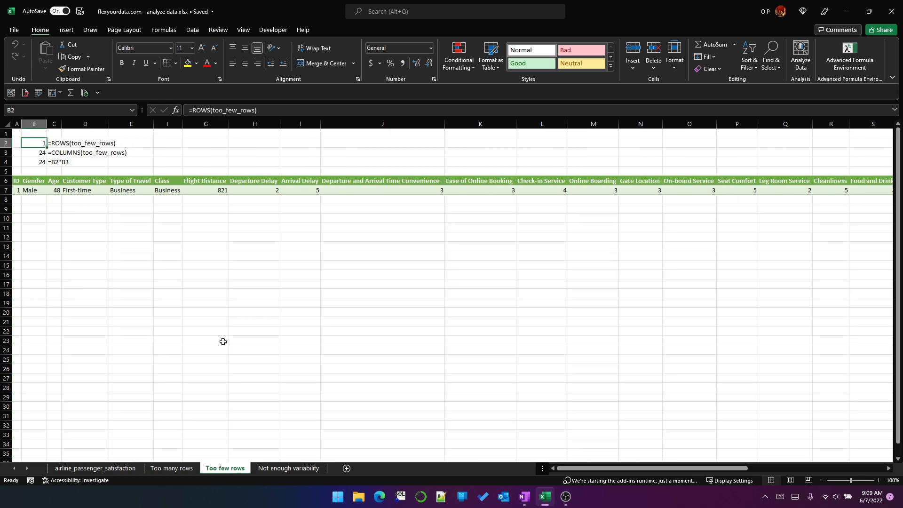
{"action": "left_click", "coordinate": [266, 188]}
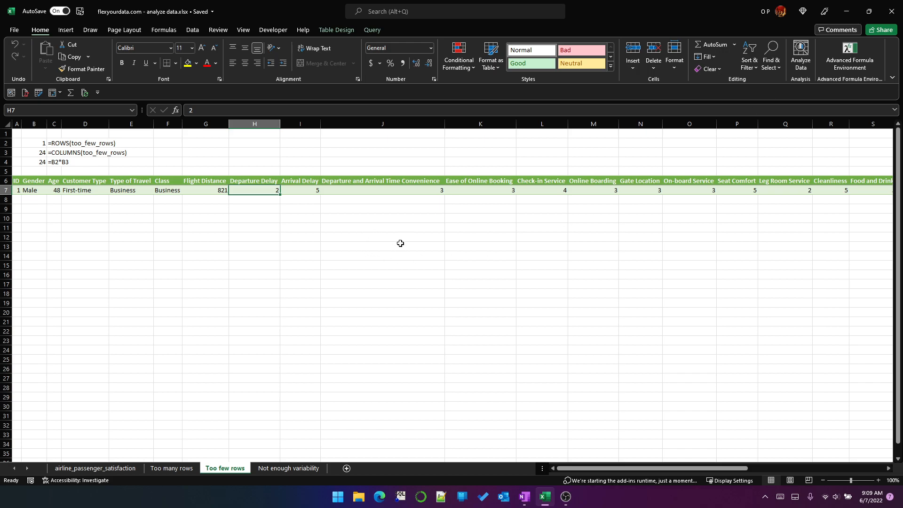
{"action": "left_click", "coordinate": [800, 54]}
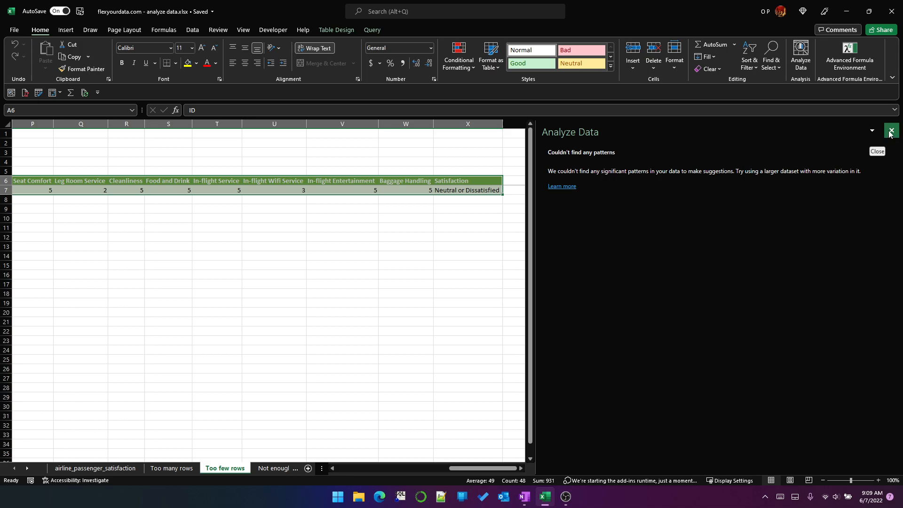
{"action": "left_click", "coordinate": [891, 131]}
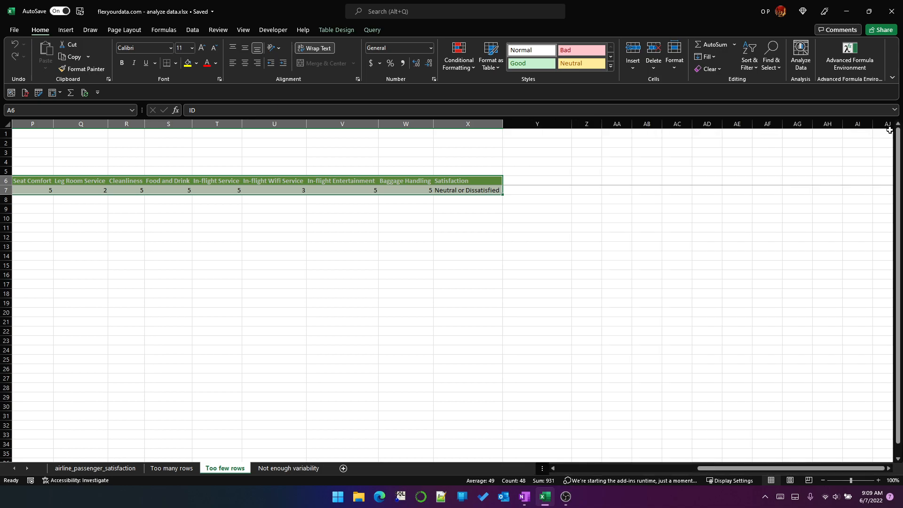
Step: Try running Analyze Data on the Gender column in the Not enough variability sheet, and dismiss the analysis
{"action": "left_click", "coordinate": [289, 468]}
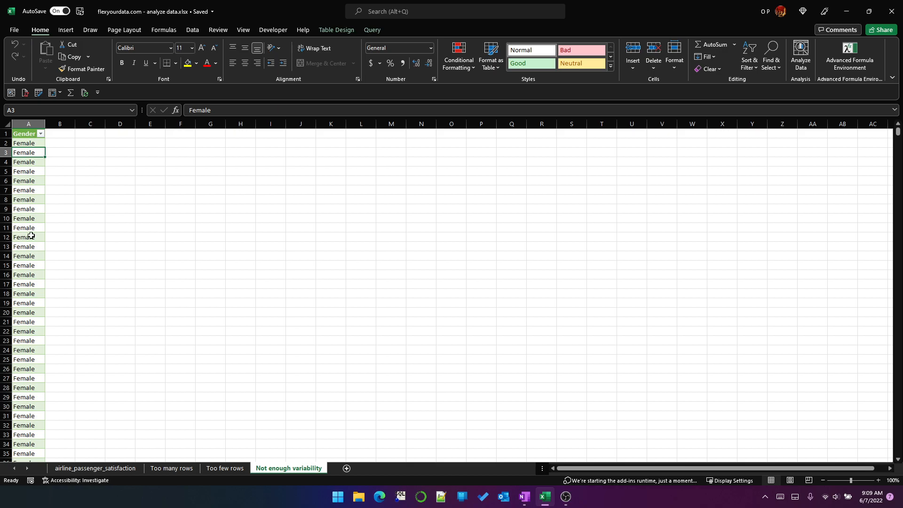
{"action": "left_click", "coordinate": [801, 54]}
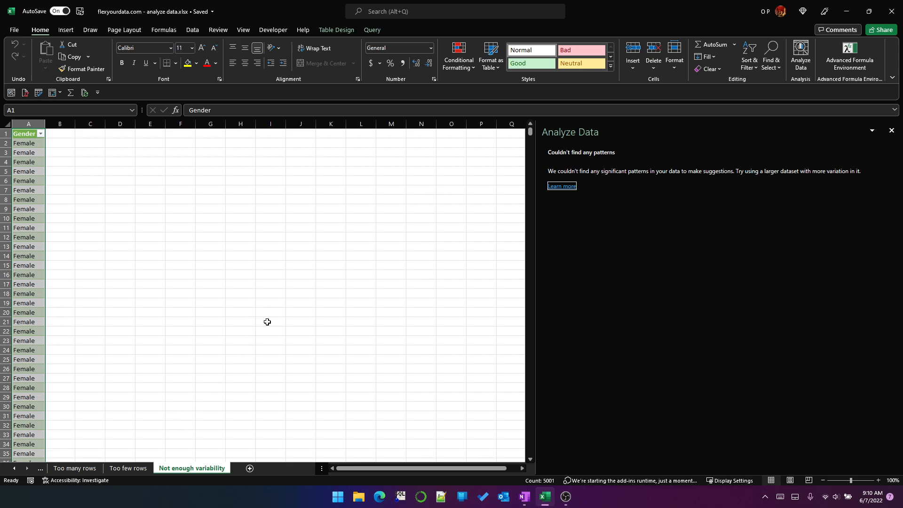
{"action": "left_click", "coordinate": [892, 131]}
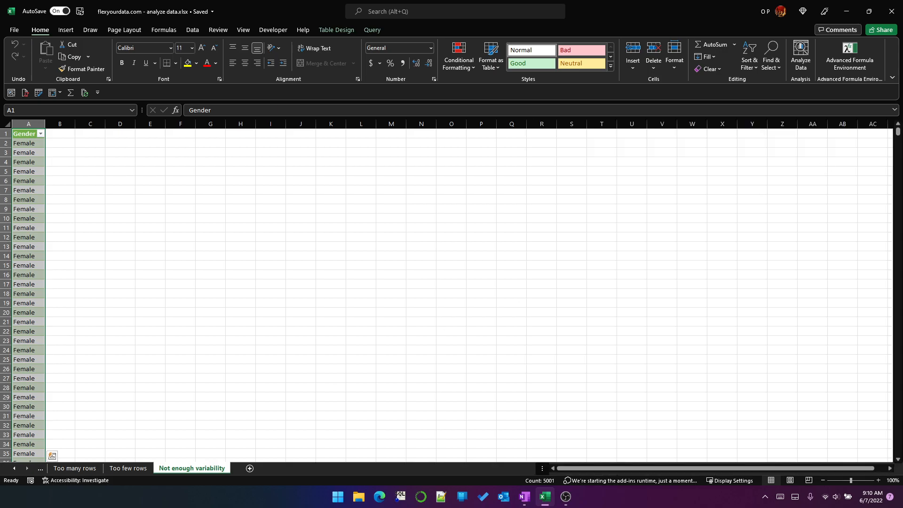
Step: Return to the airline_passenger_satisfaction sheet and run Analyze Data on its table
{"action": "left_click", "coordinate": [14, 468]}
{"action": "left_click", "coordinate": [74, 470]}
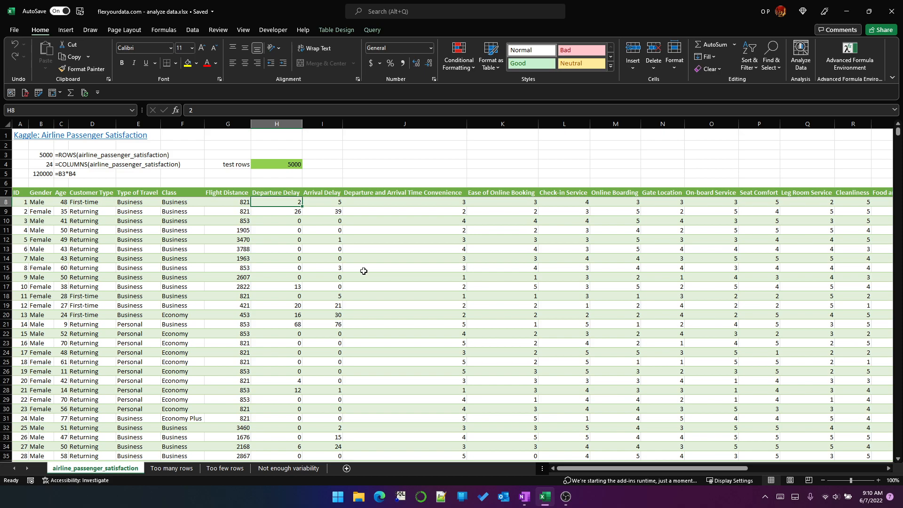
{"action": "left_click", "coordinate": [803, 56]}
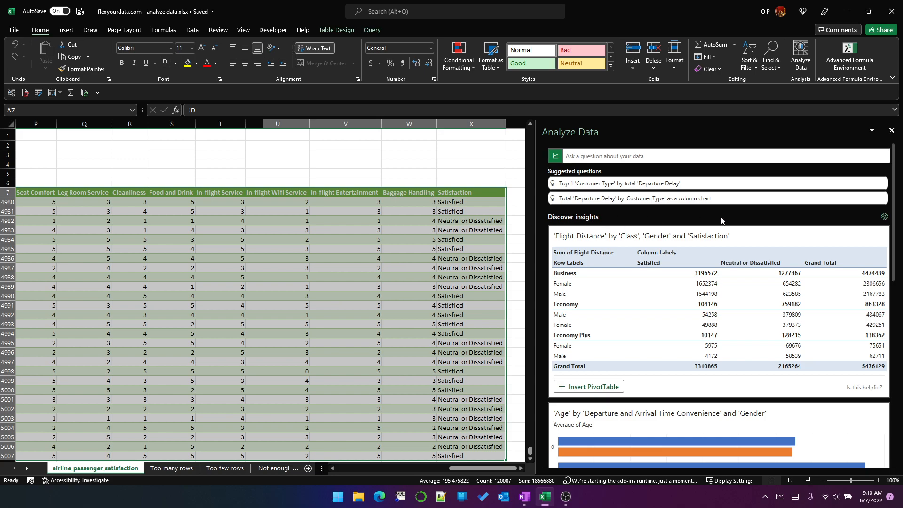
Step: Open the field settings for the insights and examine the inclusion and summarization options of the ID field
{"action": "left_click", "coordinate": [885, 217]}
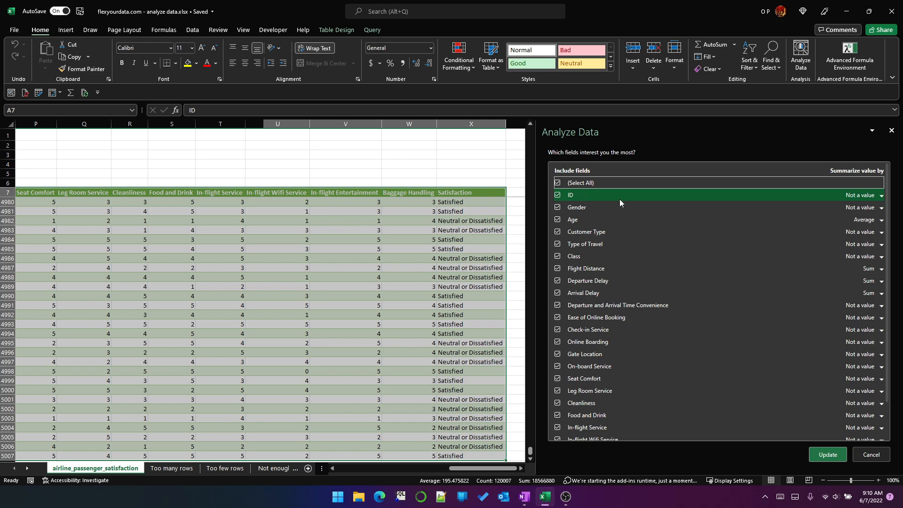
{"action": "left_click", "coordinate": [558, 195]}
{"action": "left_click", "coordinate": [558, 195]}
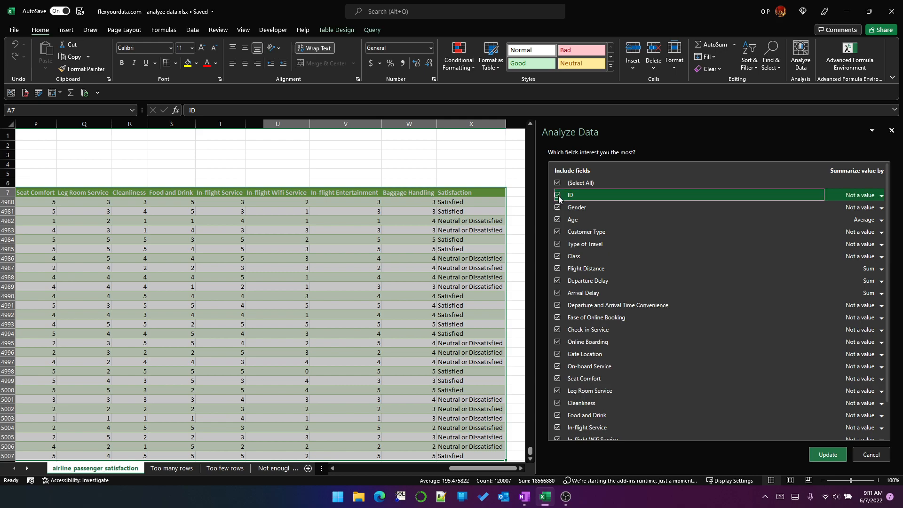
{"action": "left_click", "coordinate": [882, 196]}
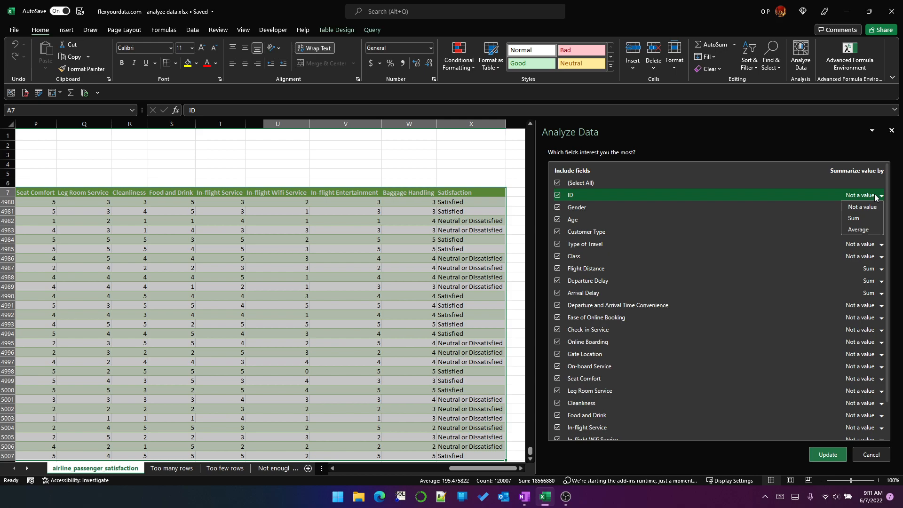
{"action": "left_click", "coordinate": [877, 182]}
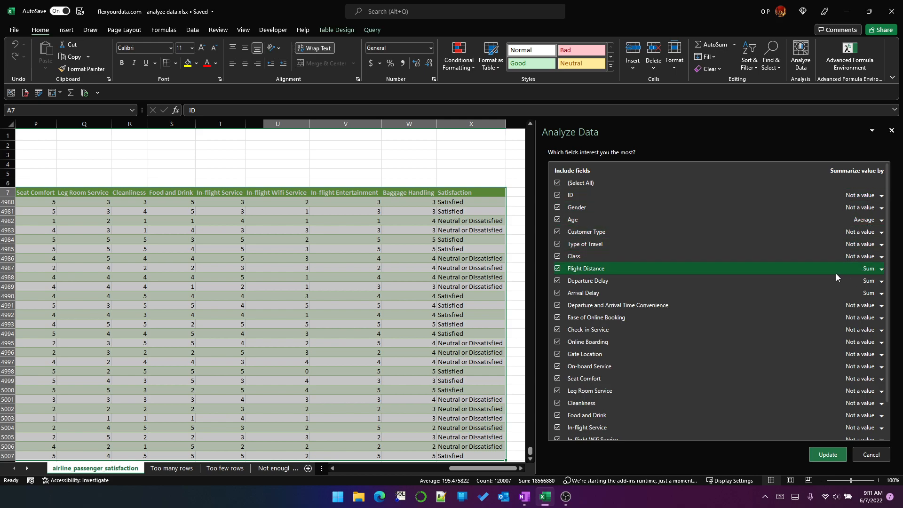
Step: Summarize Flight Distance, Departure Delay and Arrival Delay by Average, and update the insights
{"action": "left_click", "coordinate": [881, 270]}
{"action": "left_click", "coordinate": [864, 303]}
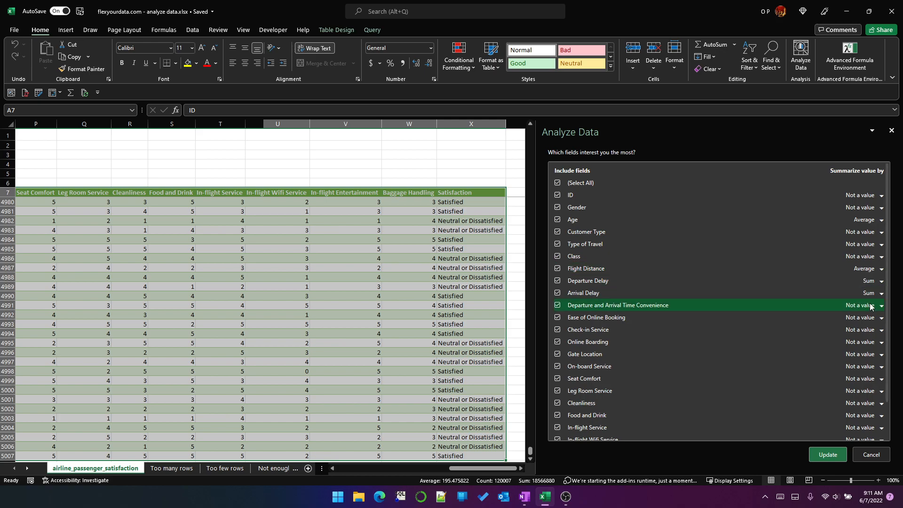
{"action": "left_click", "coordinate": [877, 281]}
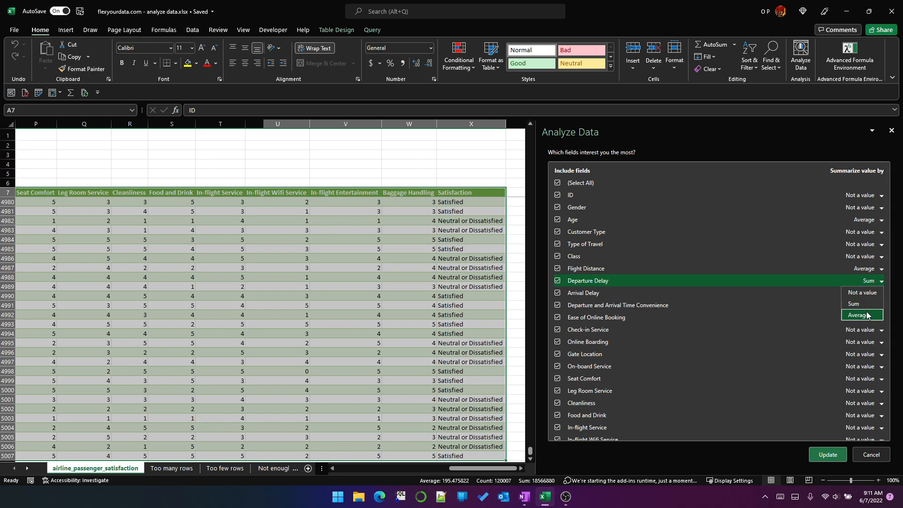
{"action": "left_click", "coordinate": [863, 315]}
{"action": "left_click", "coordinate": [877, 293]}
{"action": "left_click", "coordinate": [865, 327]}
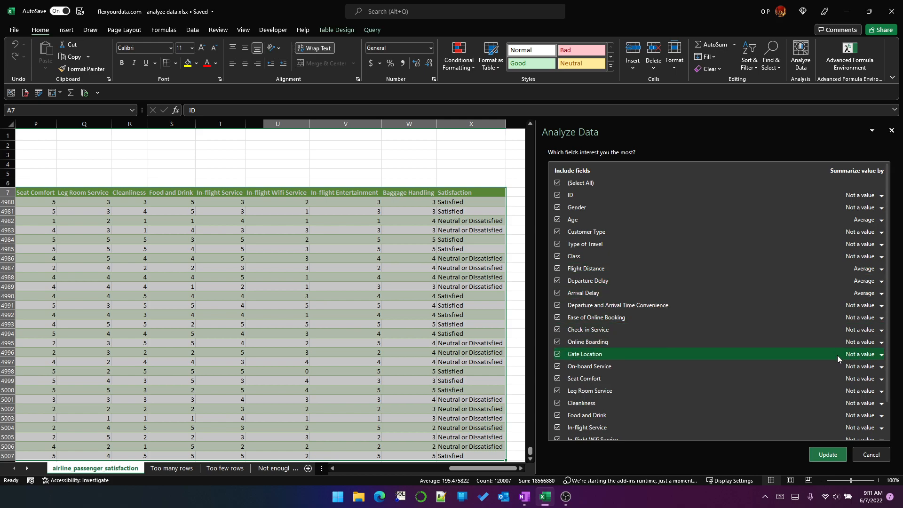
{"action": "scroll", "coordinate": [837, 377], "scroll_direction": "down", "scroll_amount": 2}
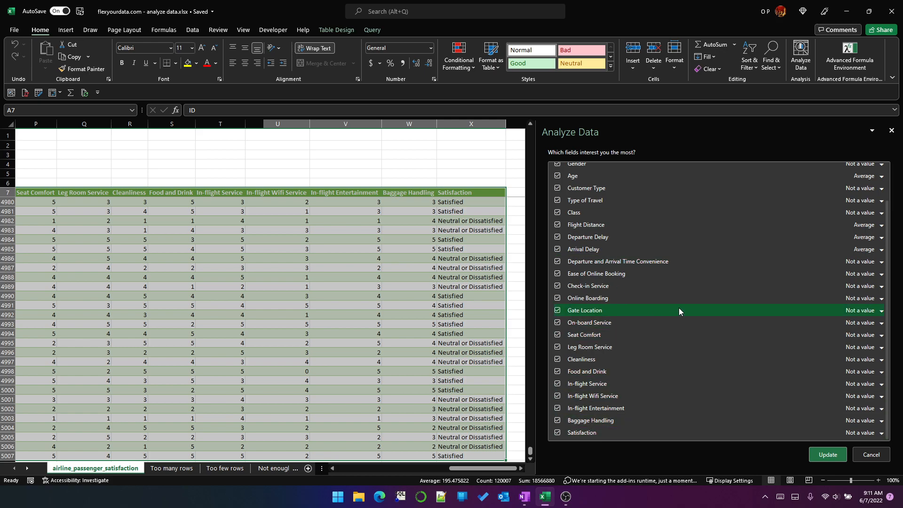
{"action": "scroll", "coordinate": [679, 307], "scroll_direction": "up", "scroll_amount": 3}
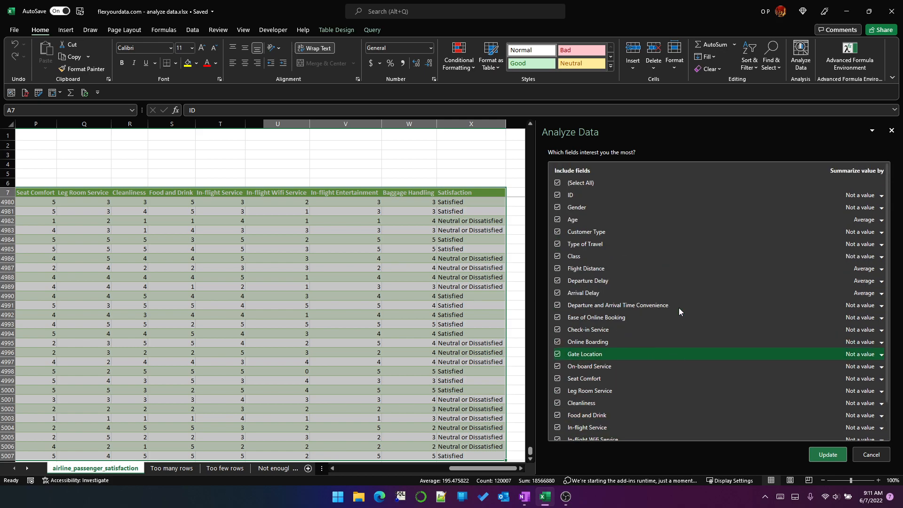
{"action": "left_click", "coordinate": [831, 456]}
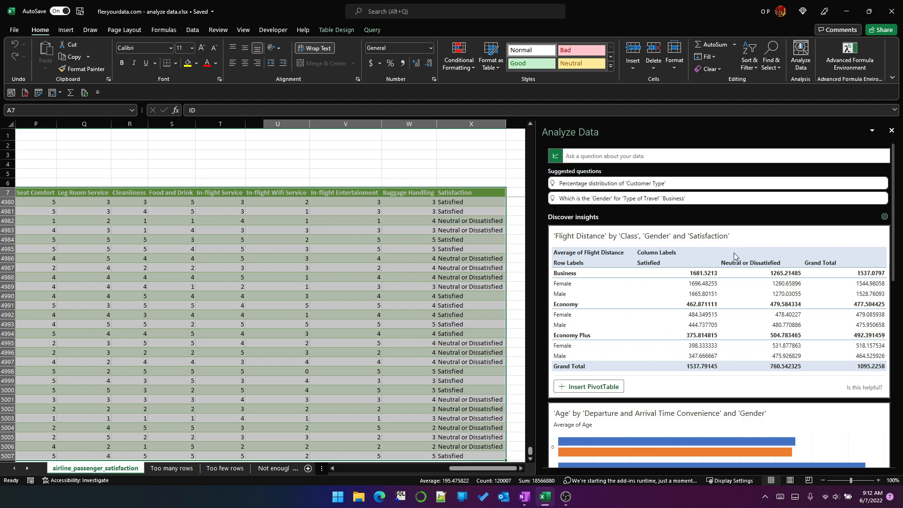
Step: Examine the recommended insights for the averaged fields and the list of suggested questions about the data
{"action": "scroll", "coordinate": [776, 267], "scroll_direction": "down", "scroll_amount": 4}
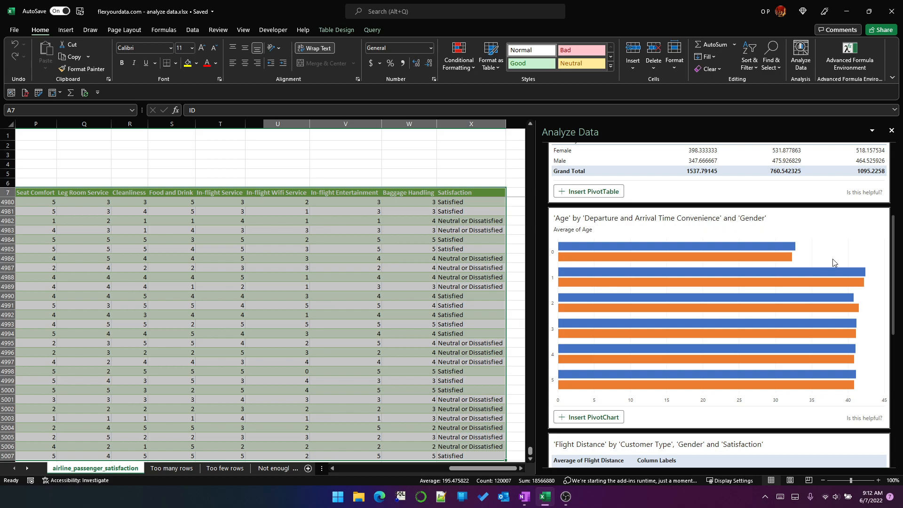
{"action": "scroll", "coordinate": [823, 257], "scroll_direction": "down", "scroll_amount": 4}
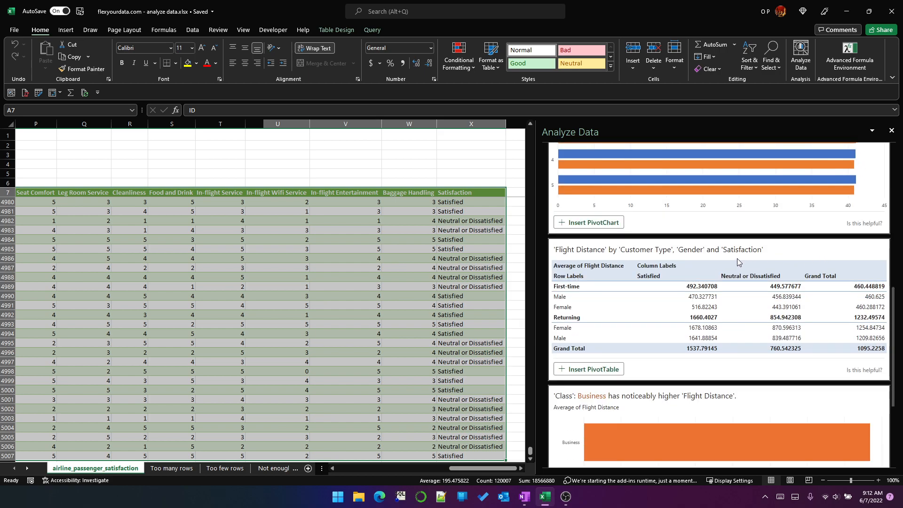
{"action": "scroll", "coordinate": [636, 263], "scroll_direction": "down", "scroll_amount": 3}
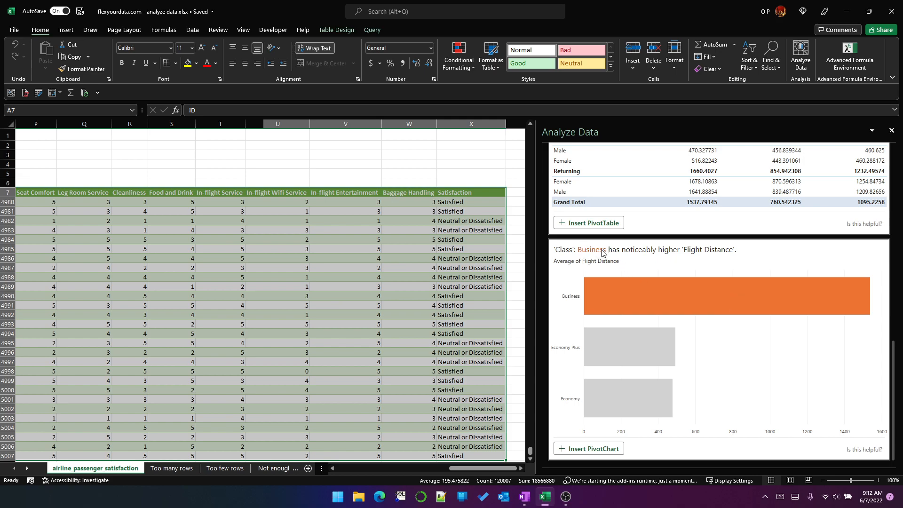
{"action": "scroll", "coordinate": [685, 290], "scroll_direction": "down", "scroll_amount": 1}
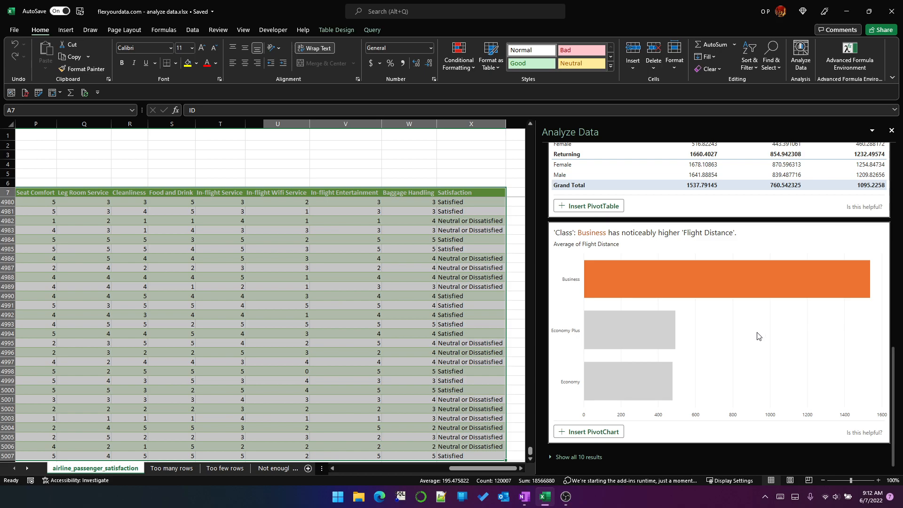
{"action": "scroll", "coordinate": [754, 337], "scroll_direction": "up", "scroll_amount": 10}
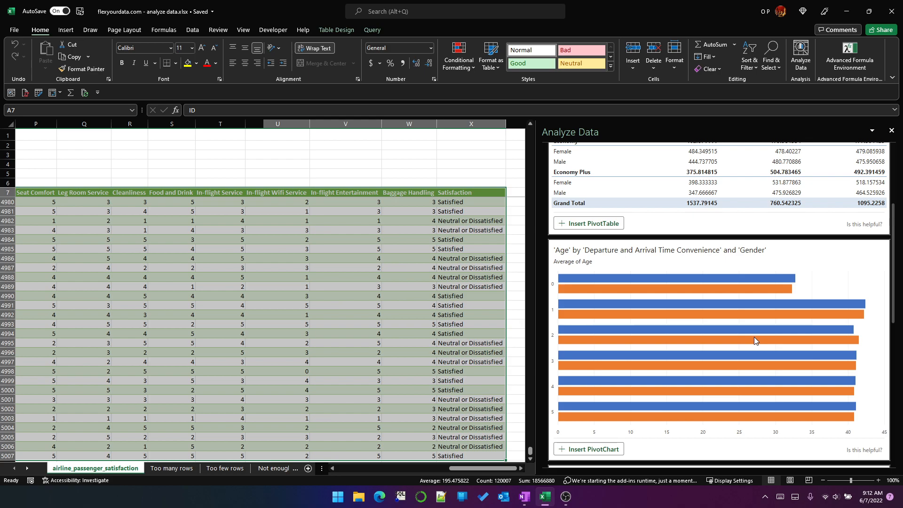
{"action": "scroll", "coordinate": [755, 338], "scroll_direction": "up", "scroll_amount": 4}
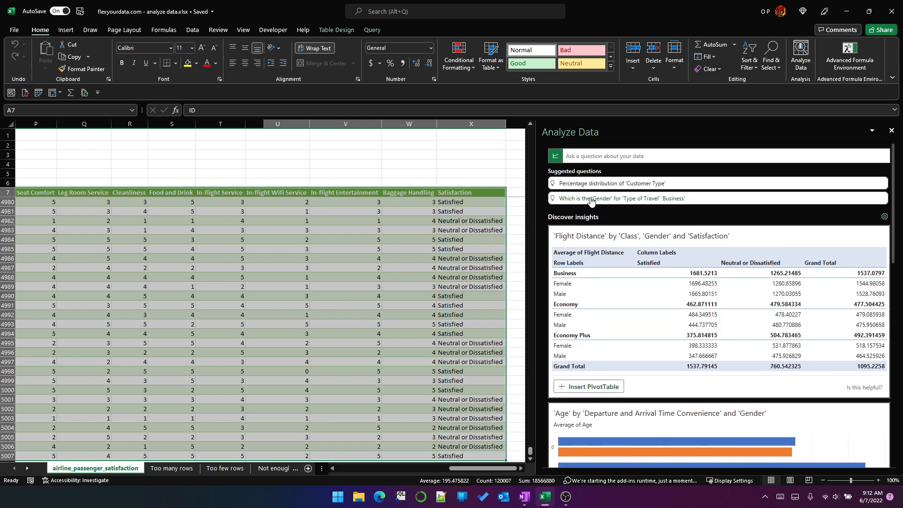
{"action": "left_click", "coordinate": [612, 155]}
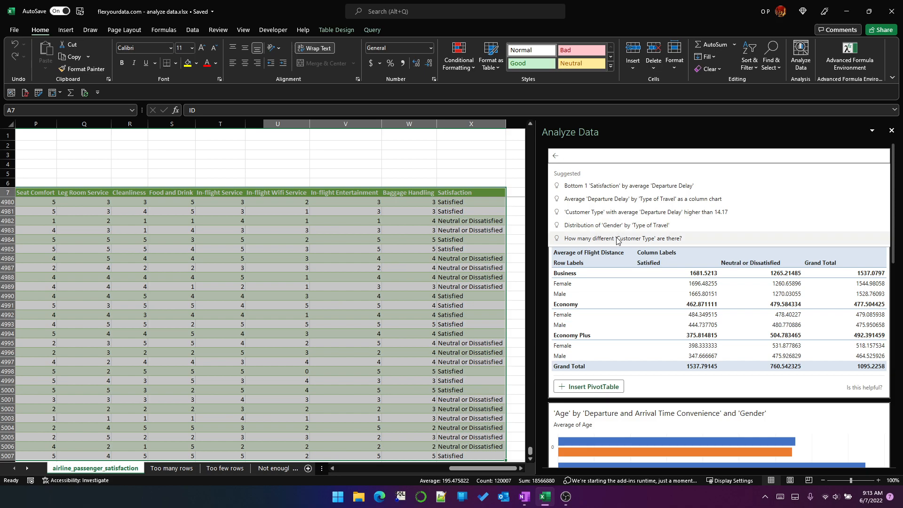
{"action": "left_click", "coordinate": [555, 156]}
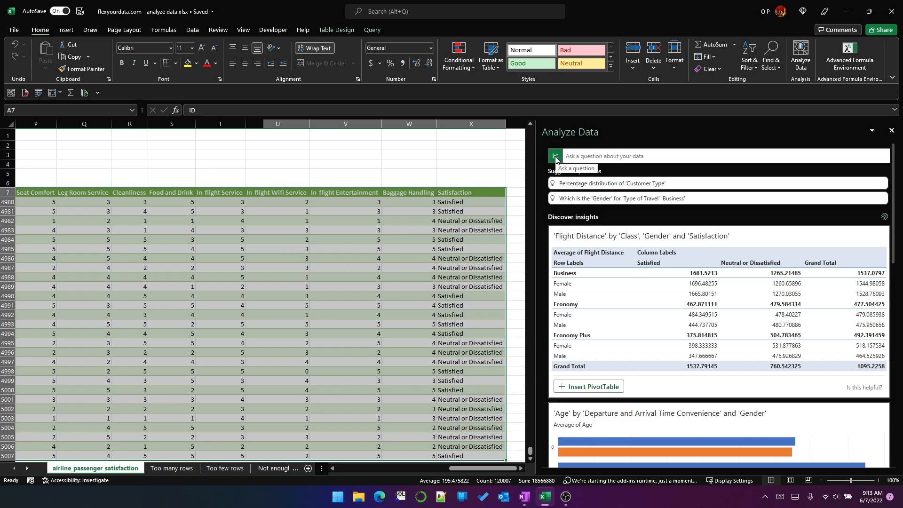
Step: Ask Analyze Data for "Insights for Arrival Delay" and review the suggested charts
{"action": "left_click", "coordinate": [556, 159]}
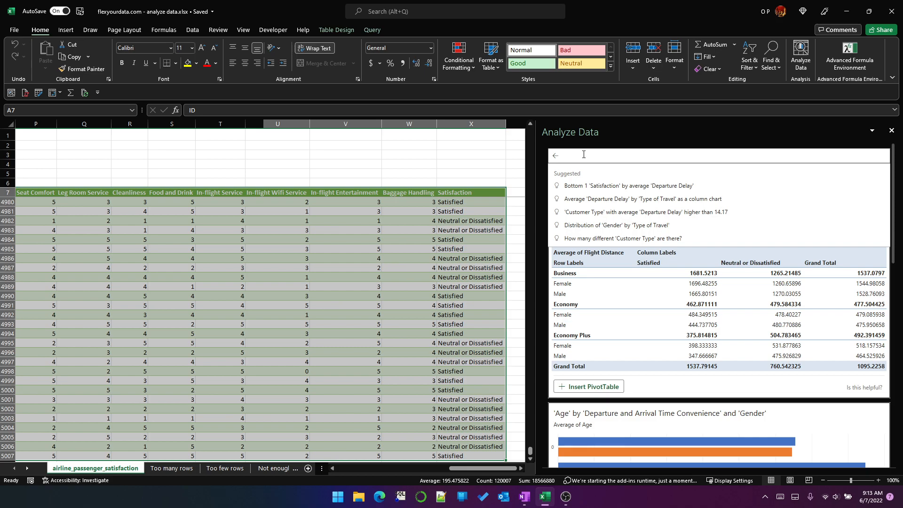
{"action": "type", "text": "Insi"}
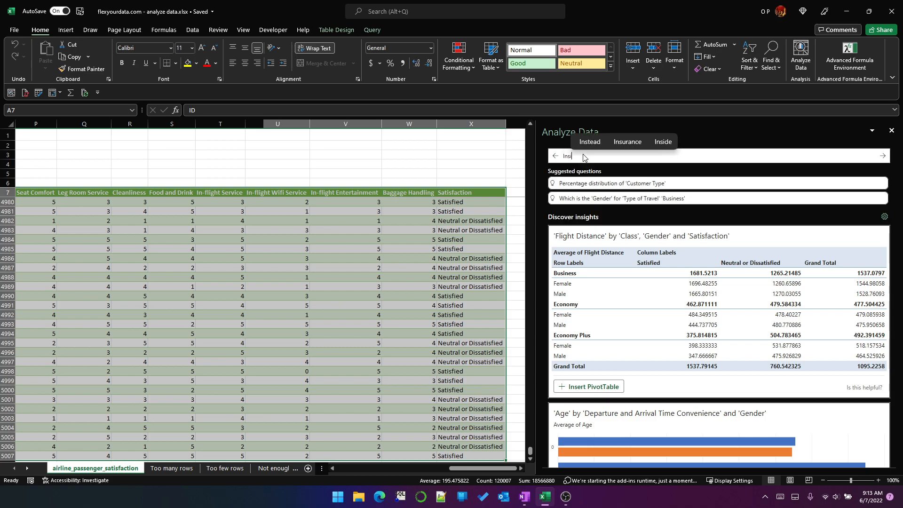
{"action": "type", "text": "ghts for R"}
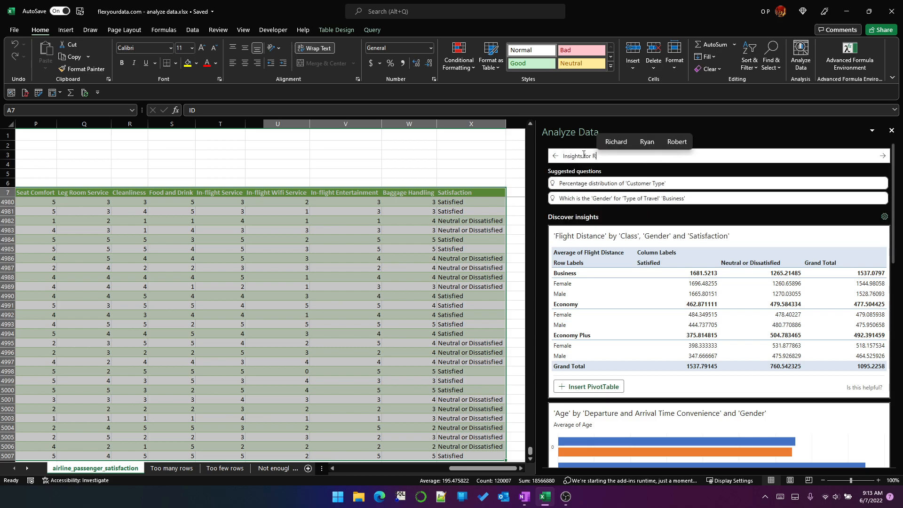
{"action": "key", "text": "BackSpace"}
{"action": "type", "text": "Arrival Delay"}
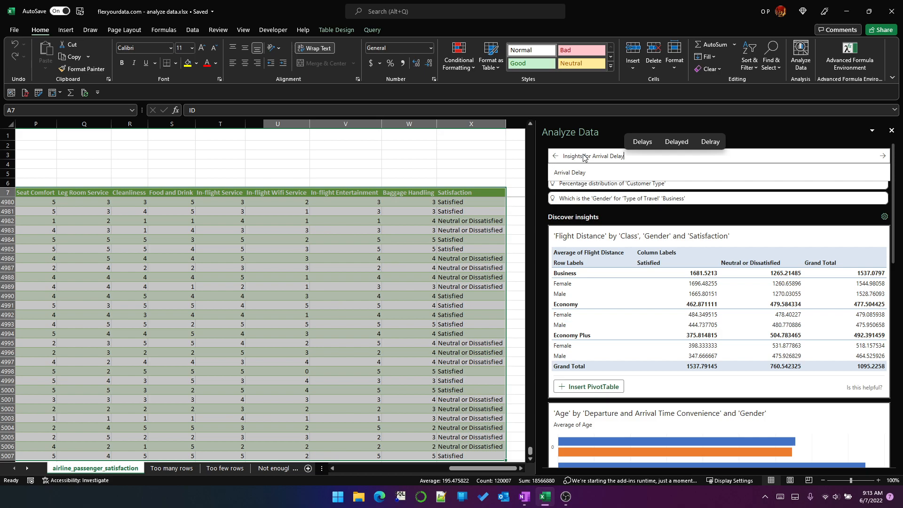
{"action": "key", "text": "Return"}
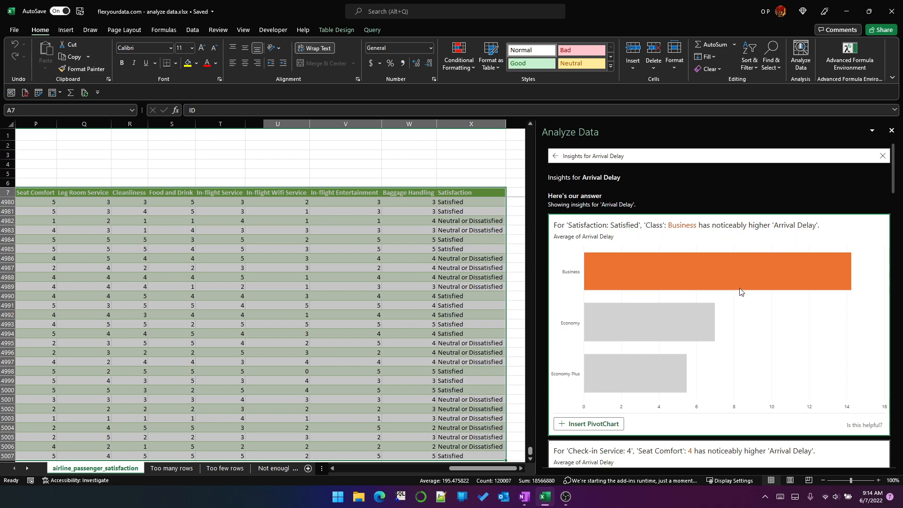
{"action": "scroll", "coordinate": [739, 290], "scroll_direction": "down", "scroll_amount": 5}
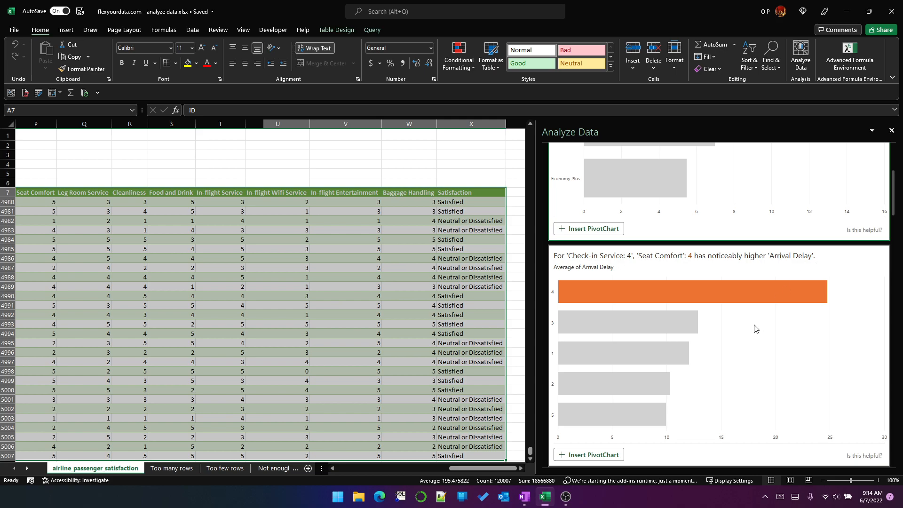
{"action": "scroll", "coordinate": [754, 329], "scroll_direction": "down", "scroll_amount": 6}
{"action": "scroll", "coordinate": [755, 328], "scroll_direction": "down", "scroll_amount": 6}
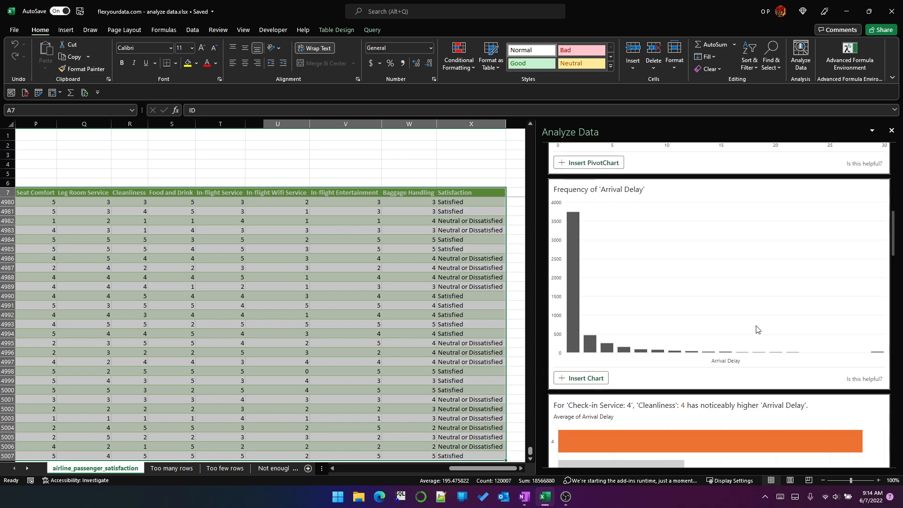
{"action": "scroll", "coordinate": [758, 328], "scroll_direction": "down", "scroll_amount": 5}
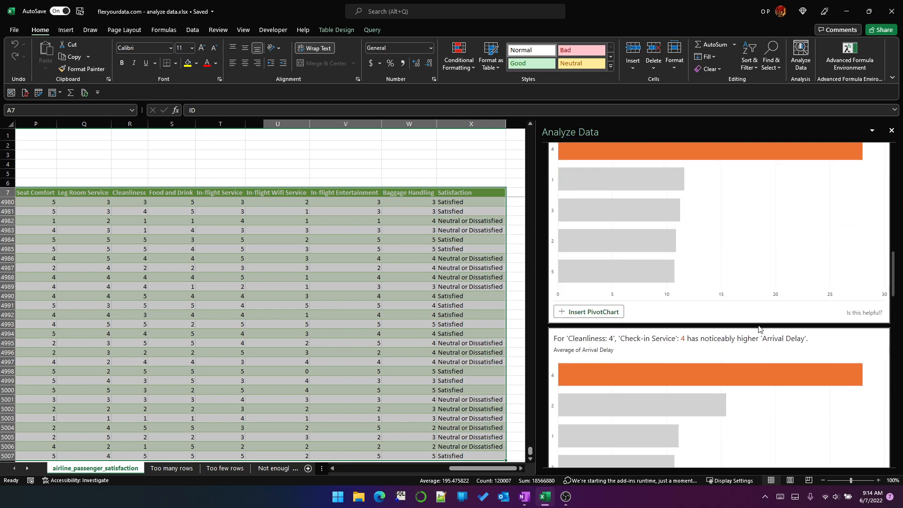
{"action": "scroll", "coordinate": [759, 330], "scroll_direction": "down", "scroll_amount": 6}
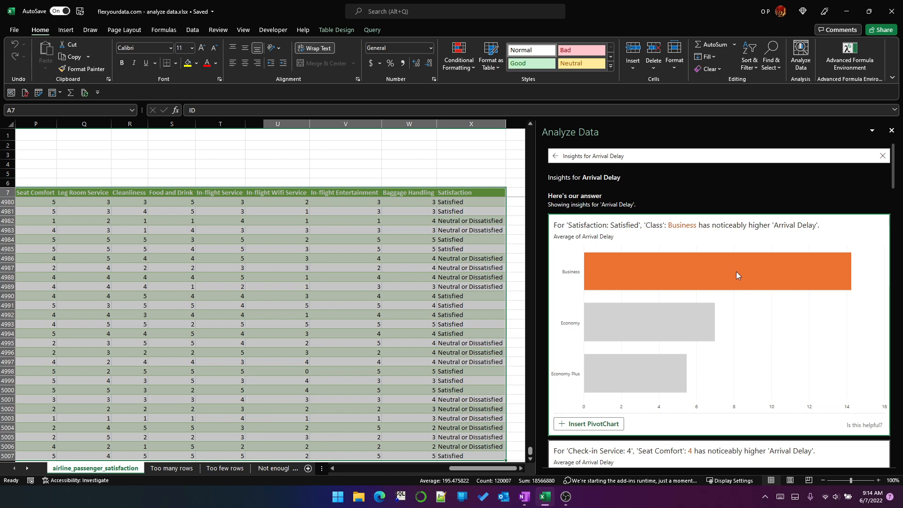
Step: Change the question to "Insights for Satisfaction", run it, and return to the insights overview
{"action": "left_click", "coordinate": [594, 154]}
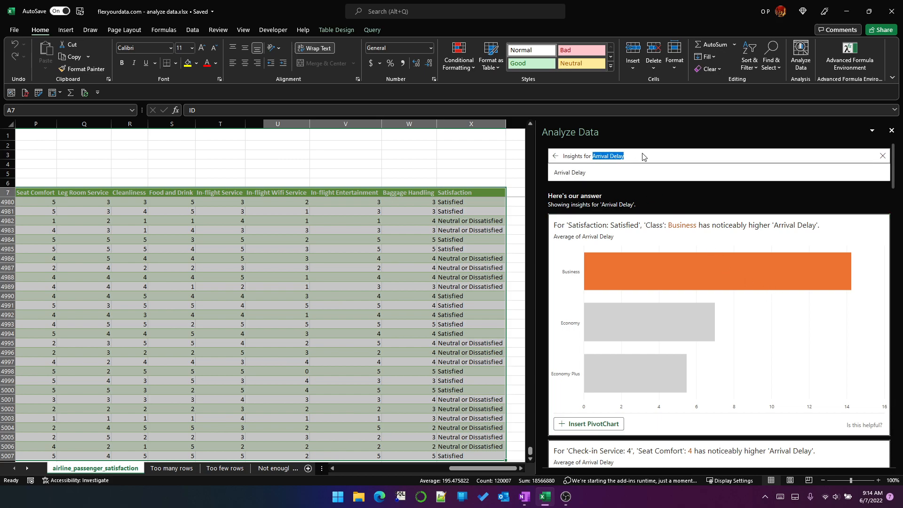
{"action": "type", "text": "Satisfact"}
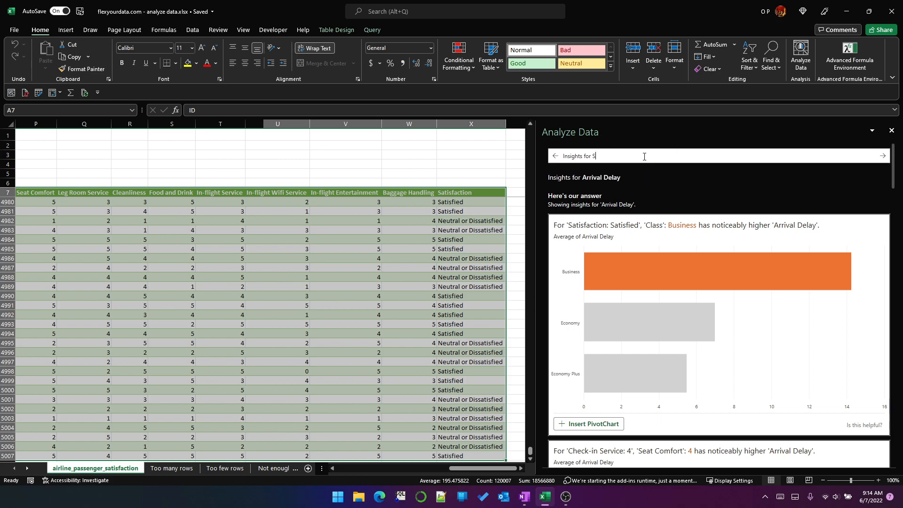
{"action": "type", "text": "ion"}
{"action": "key", "text": "Return"}
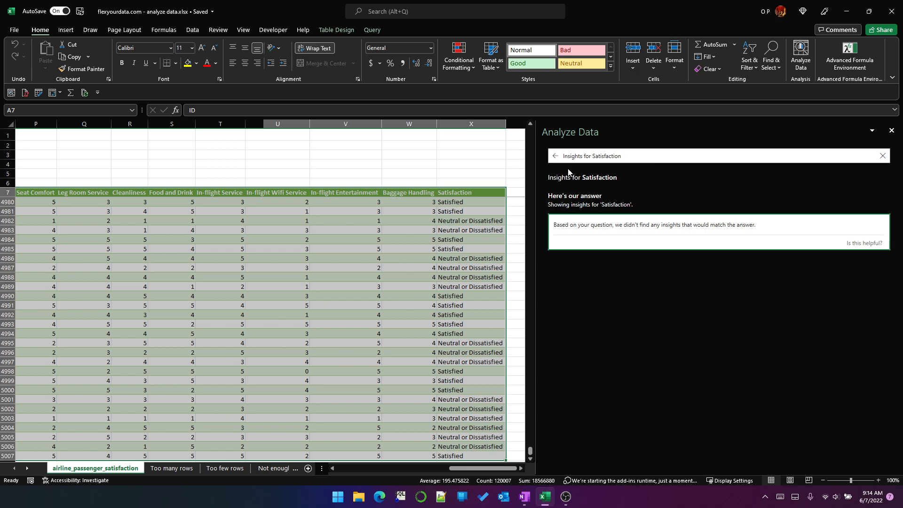
{"action": "left_click", "coordinate": [556, 157]}
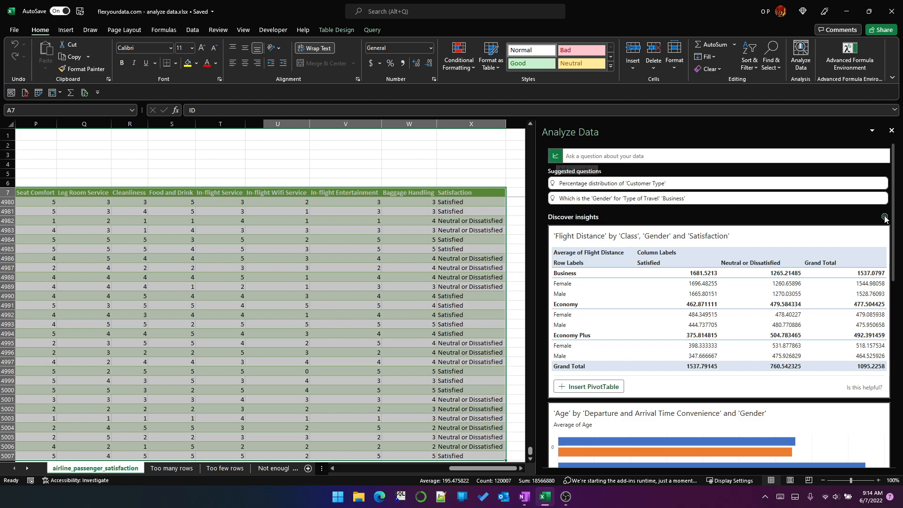
Step: Summarize Flight Distance, Departure Delay and Arrival Delay by Sum in the field settings, and update the insights
{"action": "left_click", "coordinate": [885, 217]}
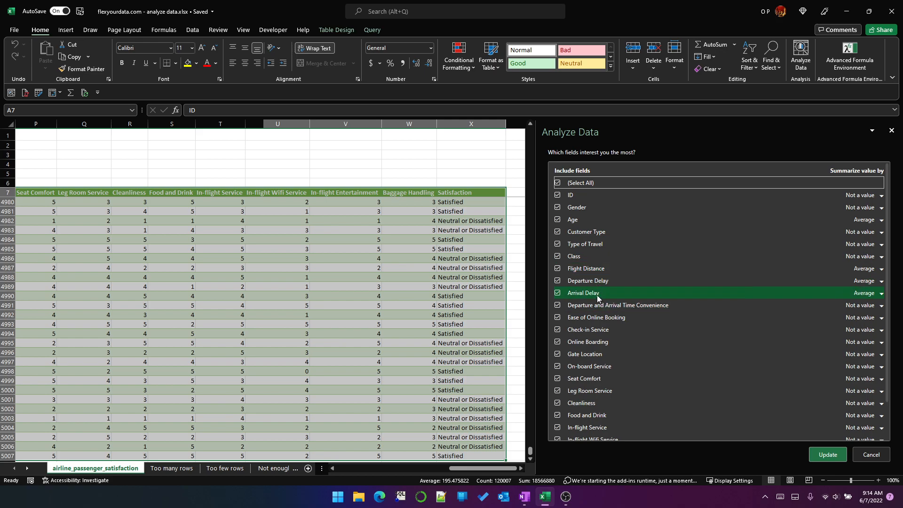
{"action": "left_click", "coordinate": [881, 269]}
{"action": "left_click", "coordinate": [860, 292]}
{"action": "left_click", "coordinate": [881, 282]}
{"action": "left_click", "coordinate": [872, 305]}
{"action": "left_click", "coordinate": [880, 294]}
{"action": "left_click", "coordinate": [856, 317]}
{"action": "left_click", "coordinate": [825, 455]}
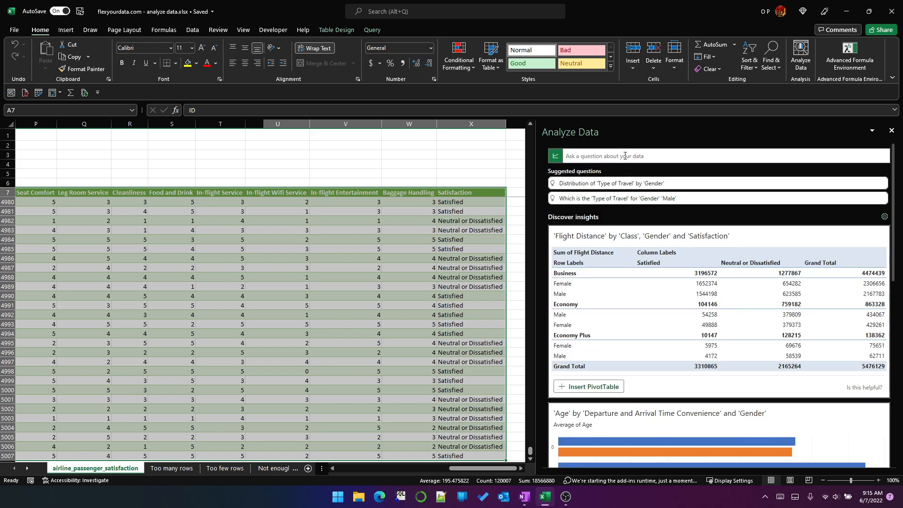
Step: Ask for "Insights for Satisfaction" using the summed fields and review the suggested charts
{"action": "left_click", "coordinate": [625, 156]}
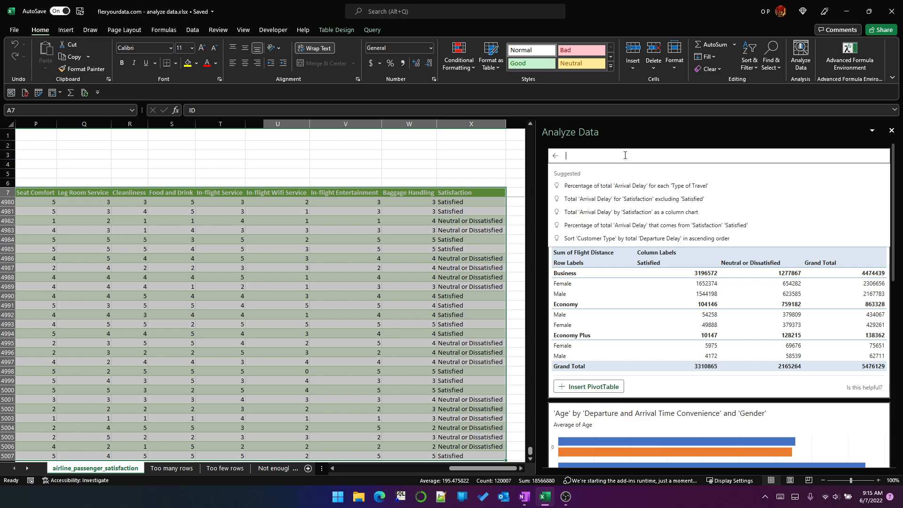
{"action": "type", "text": "Insigh"}
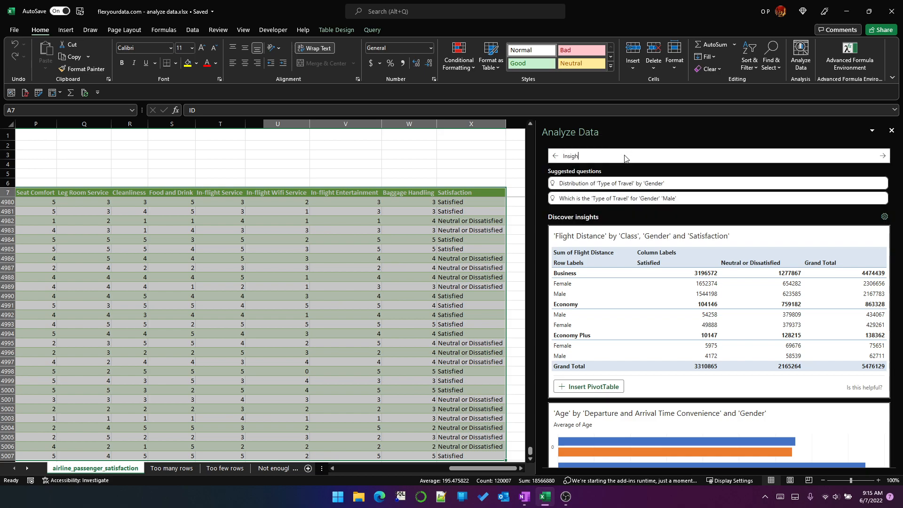
{"action": "type", "text": "ts for Sa"}
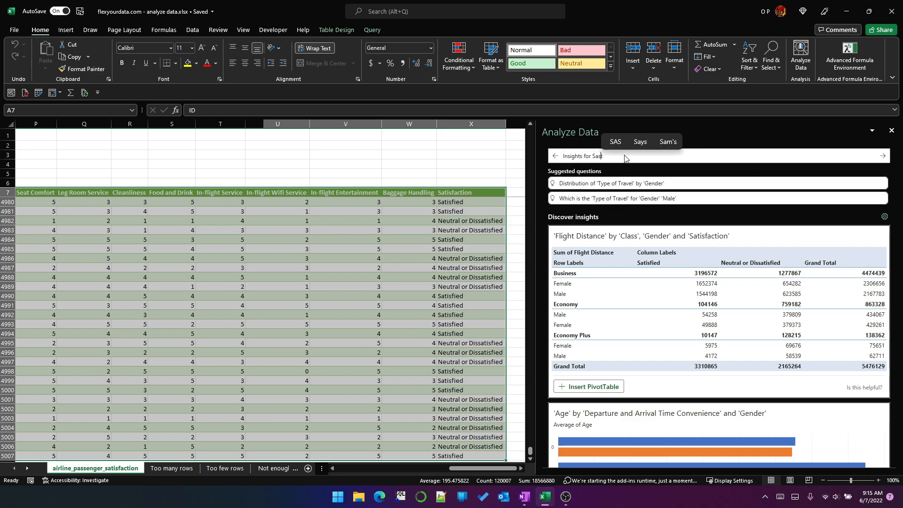
{"action": "type", "text": "tisfaction"}
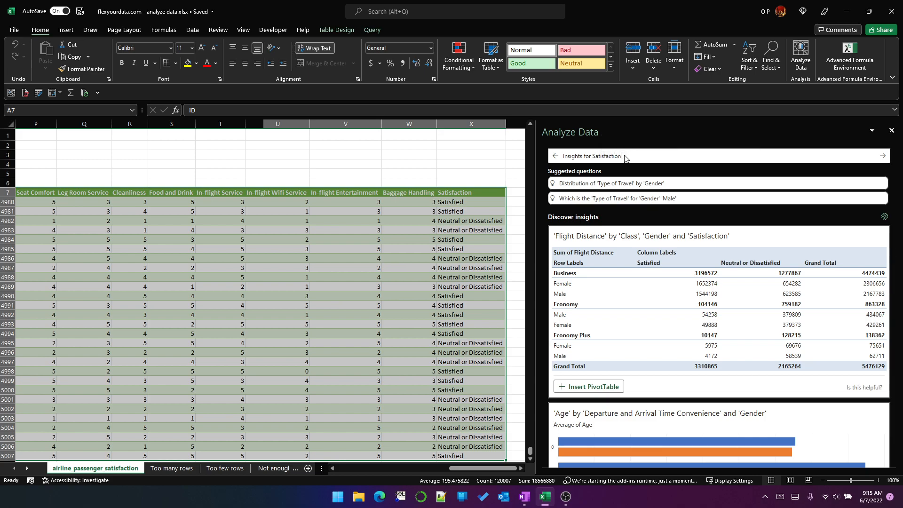
{"action": "key", "text": "Return"}
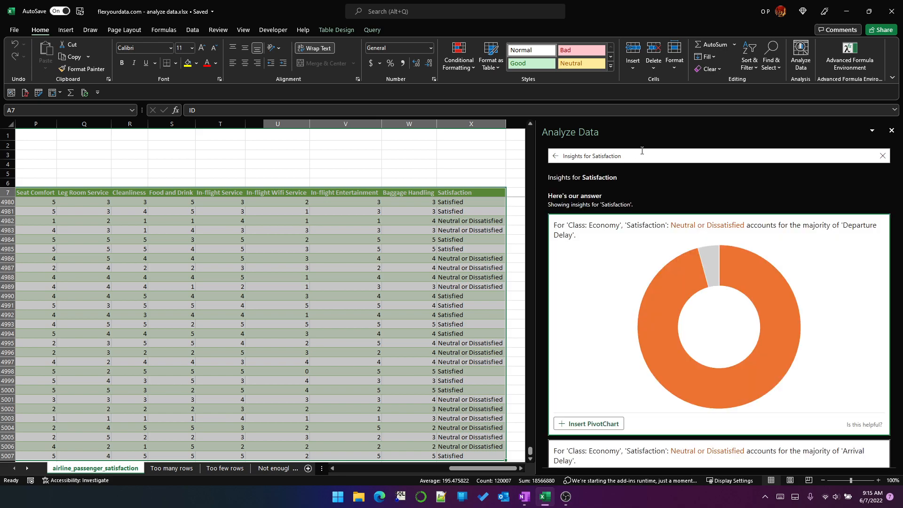
{"action": "scroll", "coordinate": [774, 270], "scroll_direction": "down", "scroll_amount": 1}
{"action": "scroll", "coordinate": [772, 275], "scroll_direction": "down", "scroll_amount": 8}
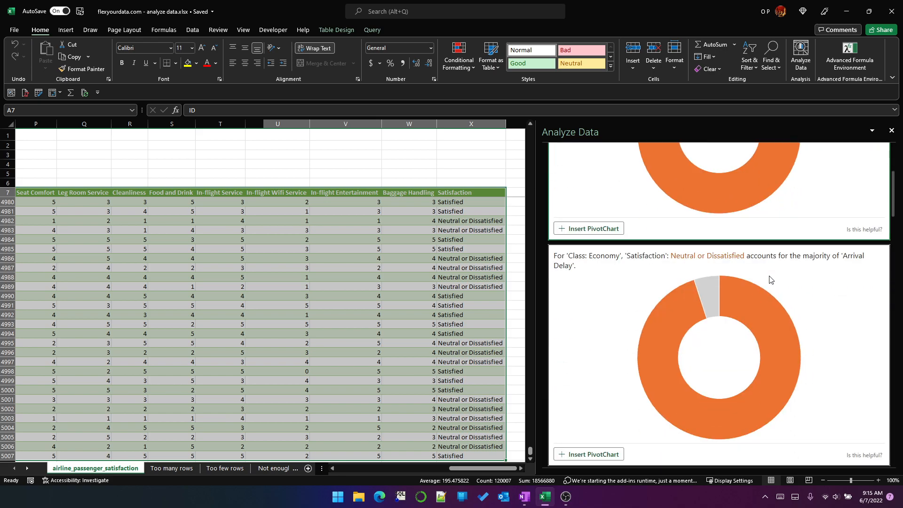
{"action": "scroll", "coordinate": [769, 276], "scroll_direction": "down", "scroll_amount": 3}
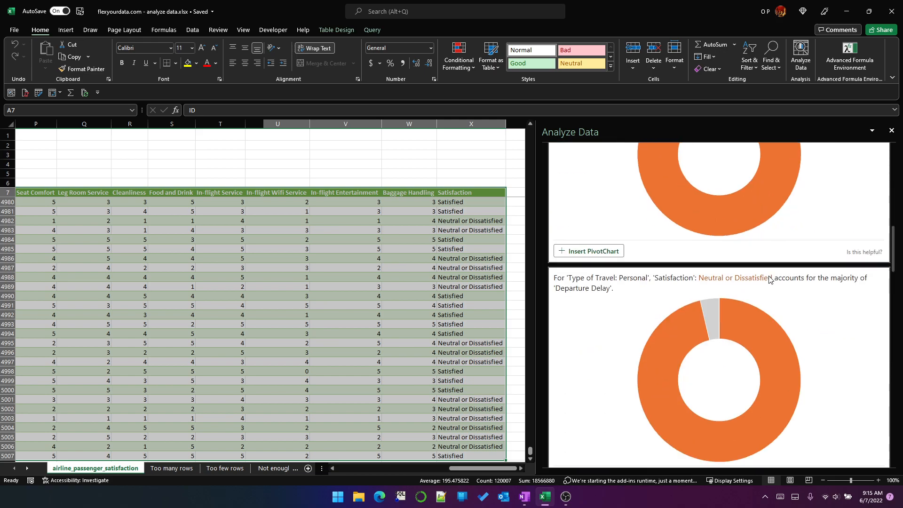
{"action": "scroll", "coordinate": [768, 275], "scroll_direction": "down", "scroll_amount": 6}
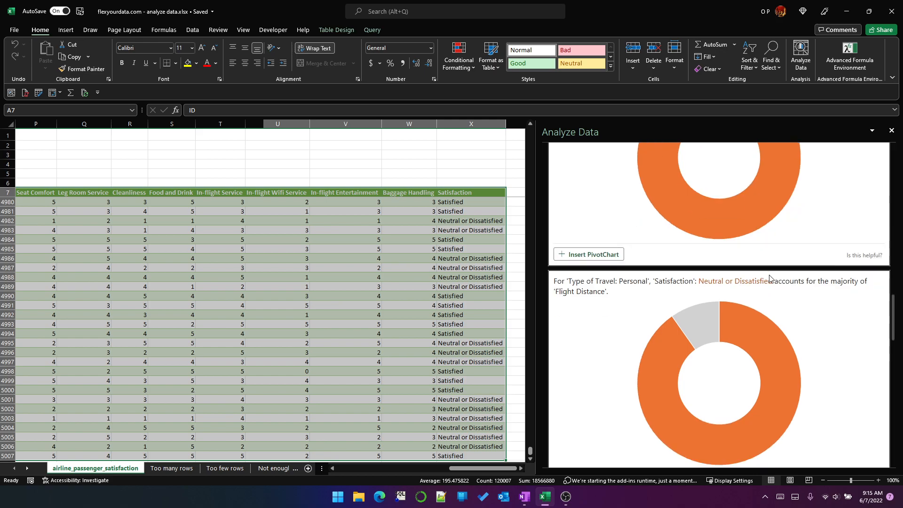
{"action": "scroll", "coordinate": [769, 278], "scroll_direction": "down", "scroll_amount": 8}
{"action": "scroll", "coordinate": [771, 275], "scroll_direction": "up", "scroll_amount": 8}
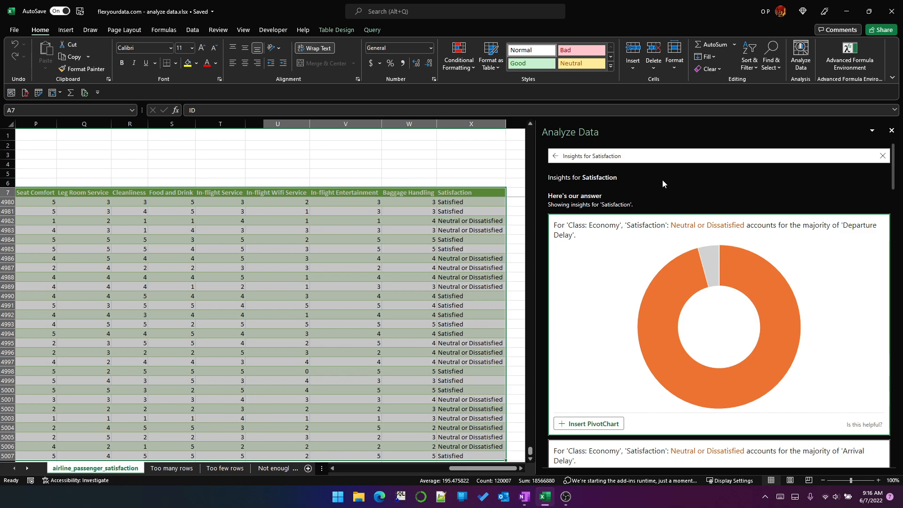
Step: Return to the insights overview and run the suggested question "Percentage of total 'Arrival Delay' for each 'Type of Travel'"
{"action": "left_click", "coordinate": [555, 156]}
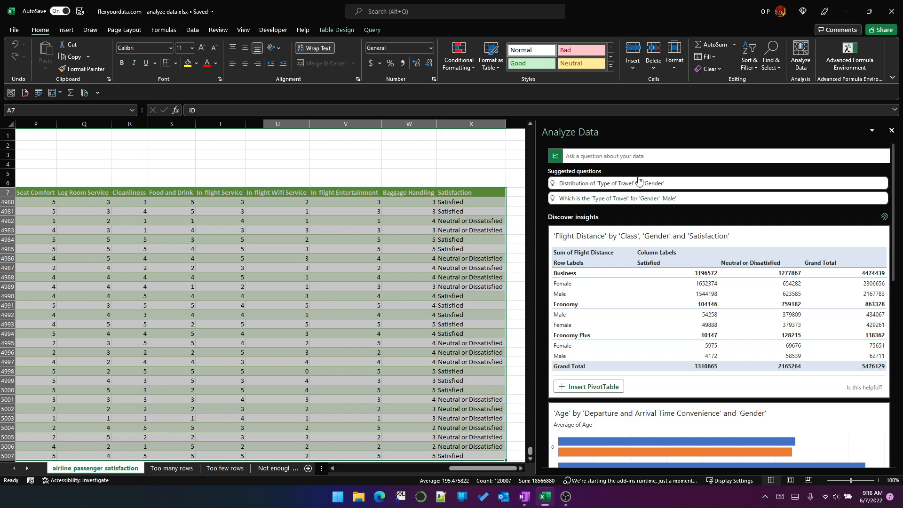
{"action": "left_click", "coordinate": [622, 156]}
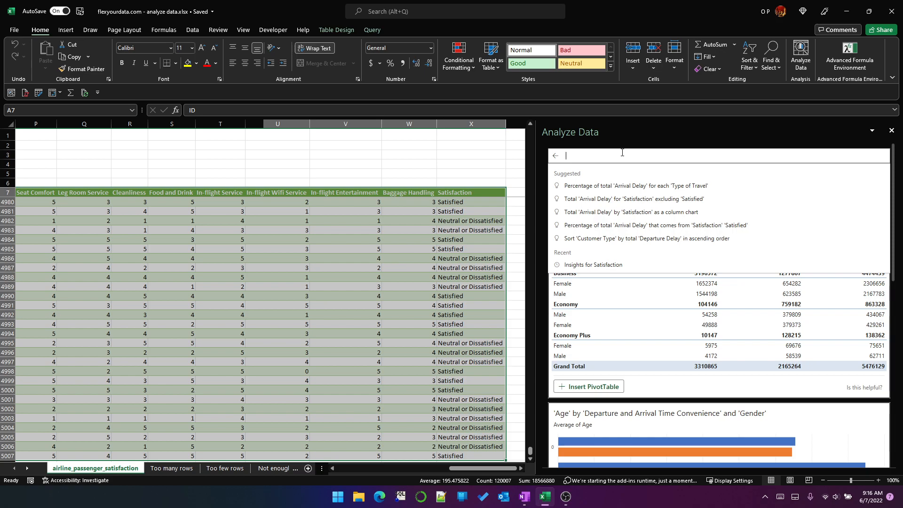
{"action": "left_click", "coordinate": [628, 187]}
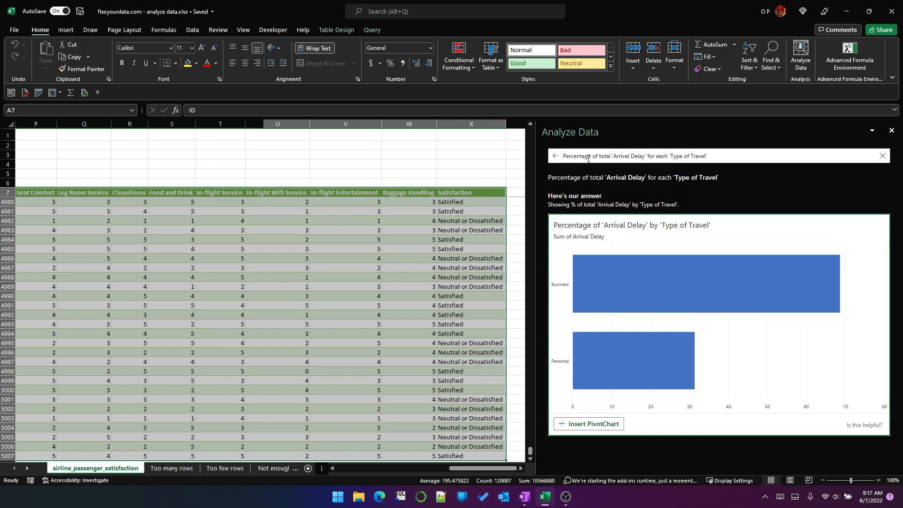
Step: Change the question to "Avg 'Arrival Delay' for each 'Type of Travel'" and run it
{"action": "double_click", "coordinate": [604, 156]}
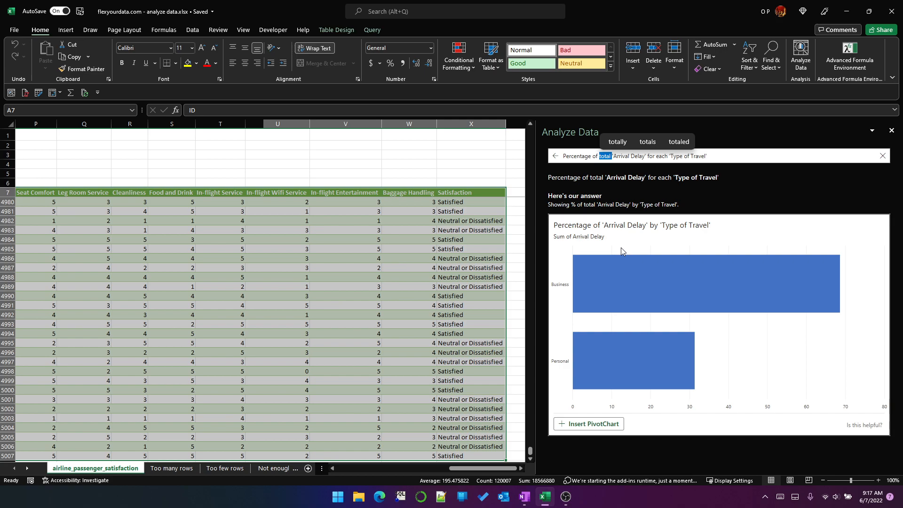
{"action": "key", "text": "Right"}
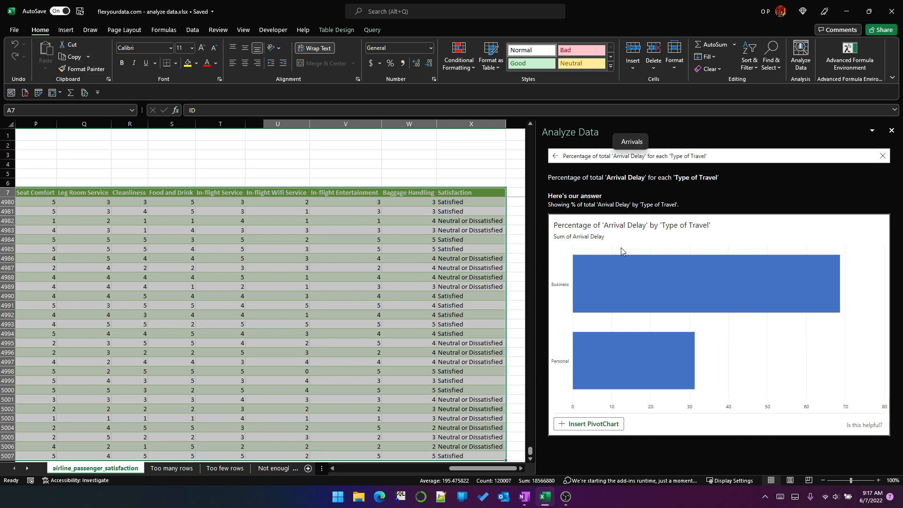
{"action": "key", "text": "shift+Home"}
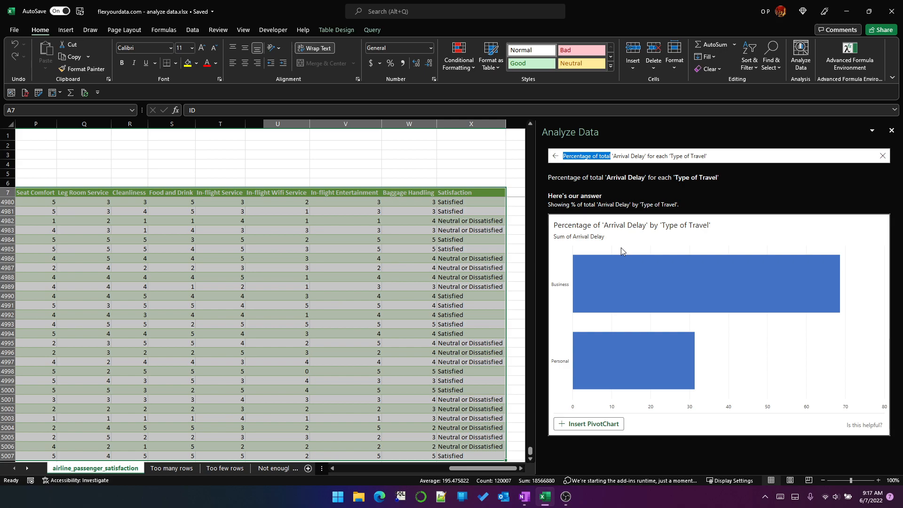
{"action": "type", "text": "Av"}
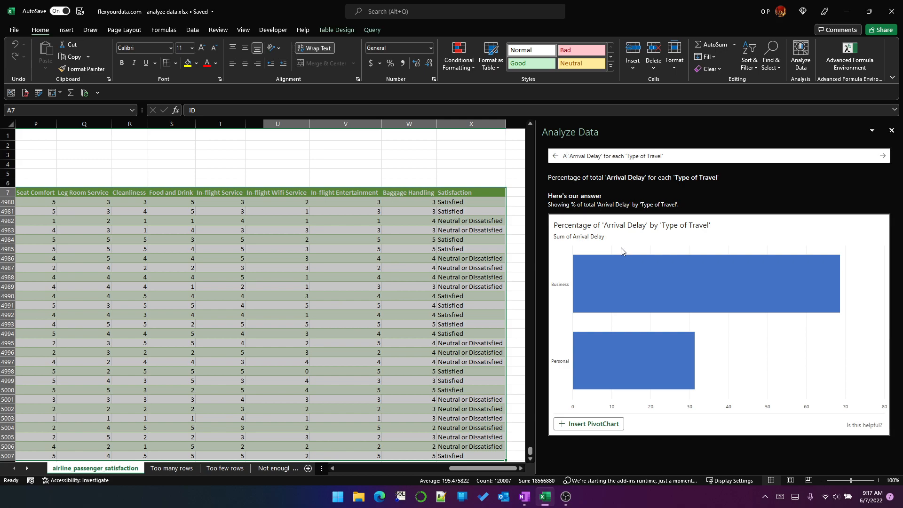
{"action": "type", "text": "g"}
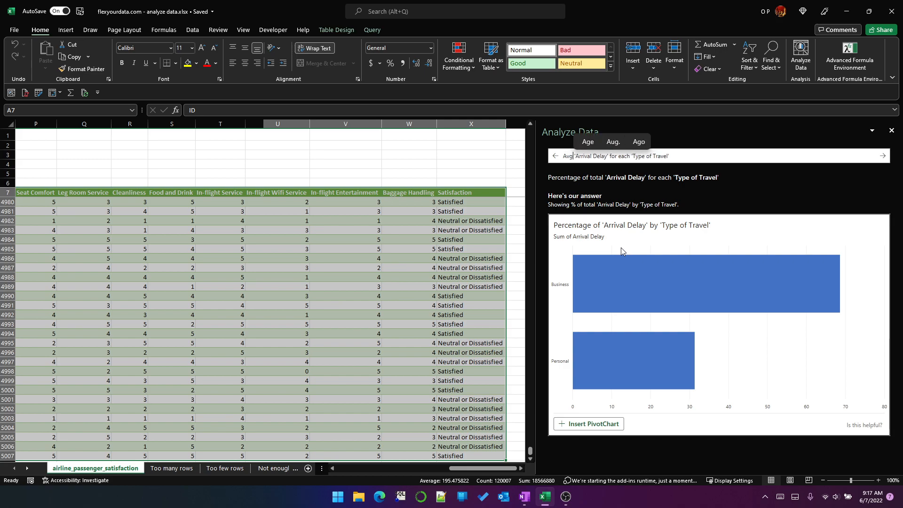
{"action": "key", "text": "Return"}
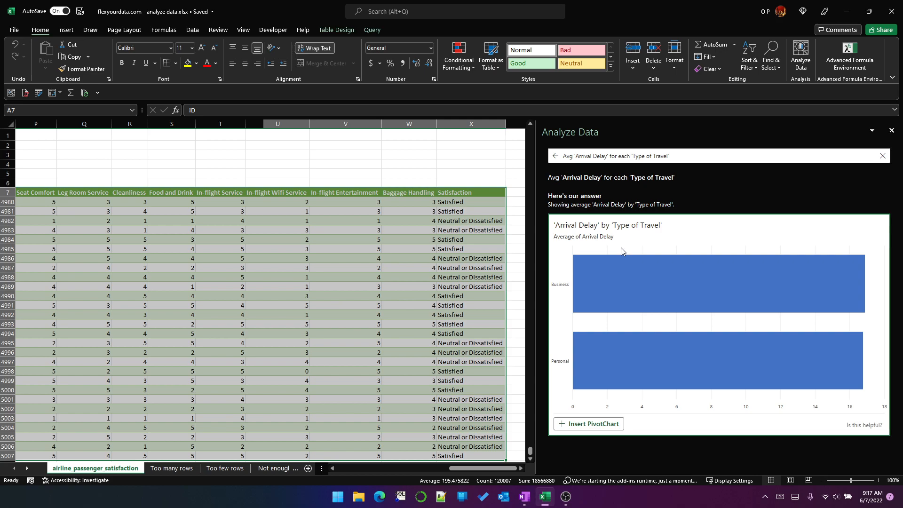
Step: Replace 'Type of Travel' with Satisfaction in the average arrival delay question and run it
{"action": "left_click_drag", "start_coordinate": [631, 156], "coordinate": [693, 158]}
{"action": "type", "text": "Satisfaction"}
{"action": "key", "text": "Return"}
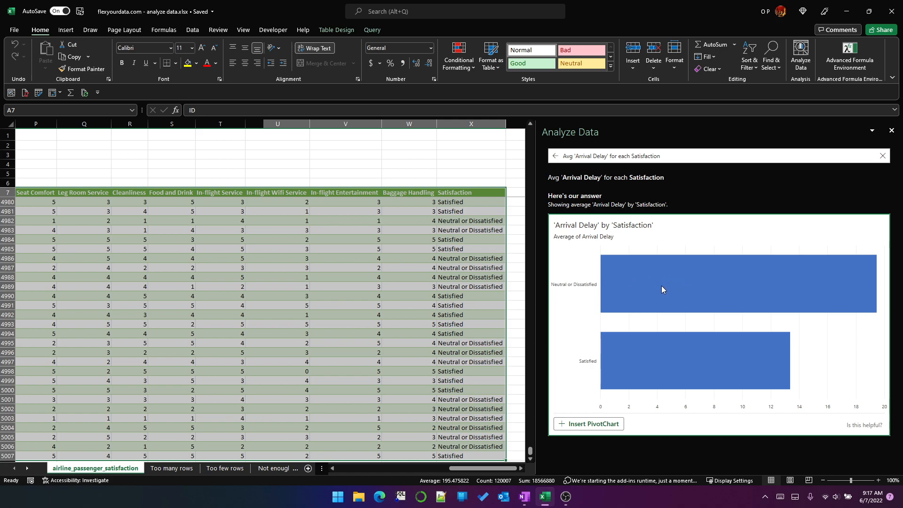
Step: Add "in ascending order" to the end of the question and run it
{"action": "left_click", "coordinate": [678, 156]}
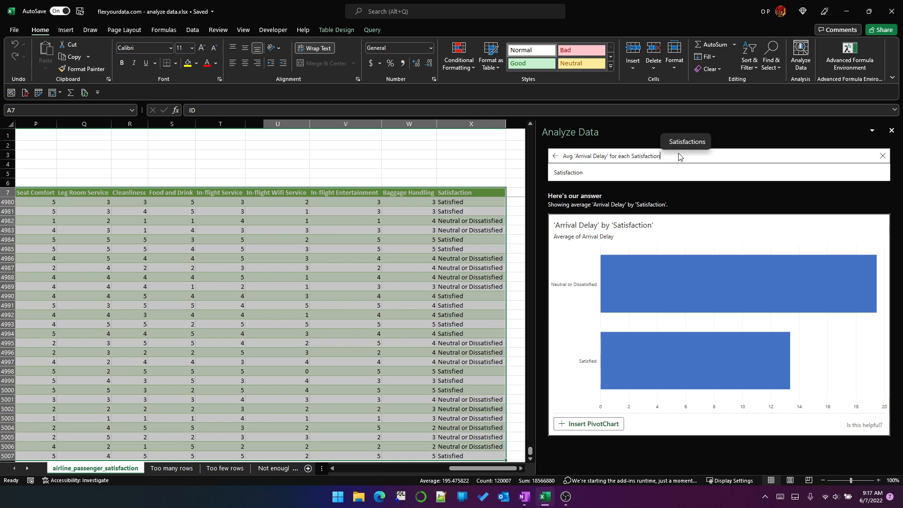
{"action": "type", "text": "in a"}
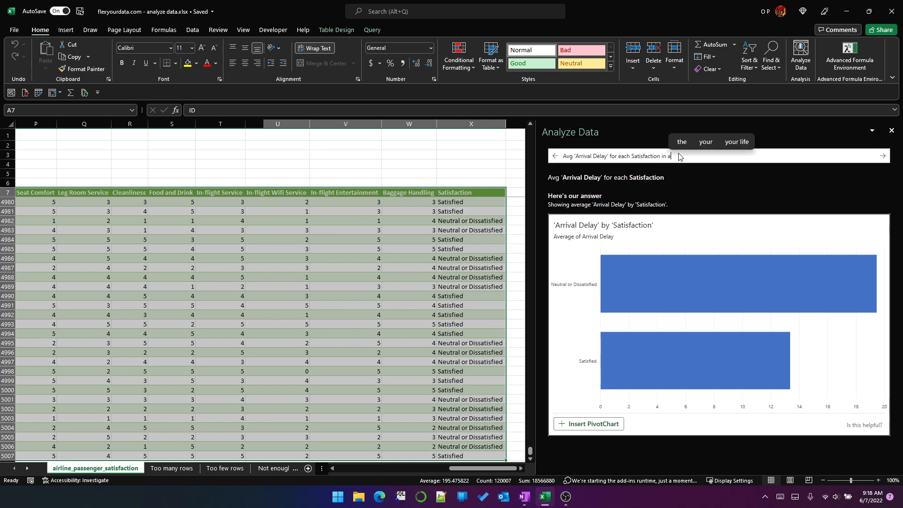
{"action": "type", "text": "scending order"}
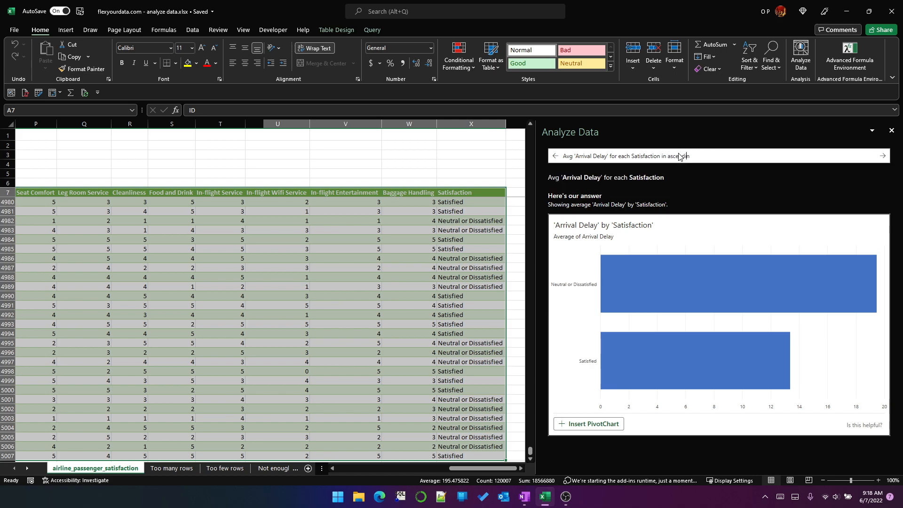
{"action": "key", "text": "Return"}
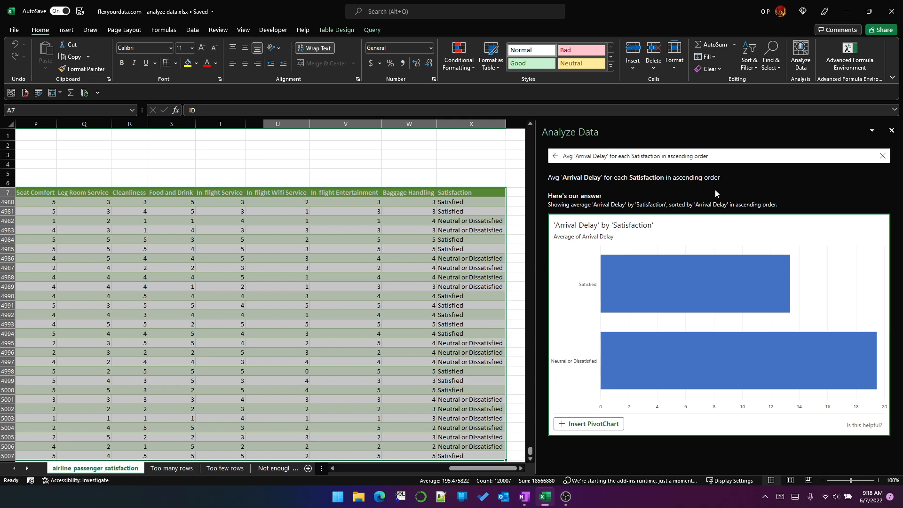
Step: Shorten the question's sort wording to "asc" and run it
{"action": "left_click_drag", "start_coordinate": [663, 156], "coordinate": [708, 157]}
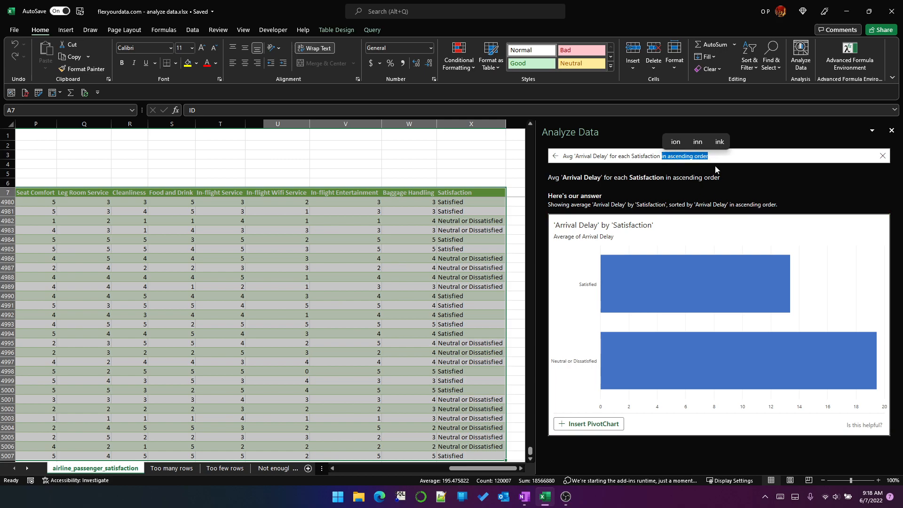
{"action": "type", "text": "asc"}
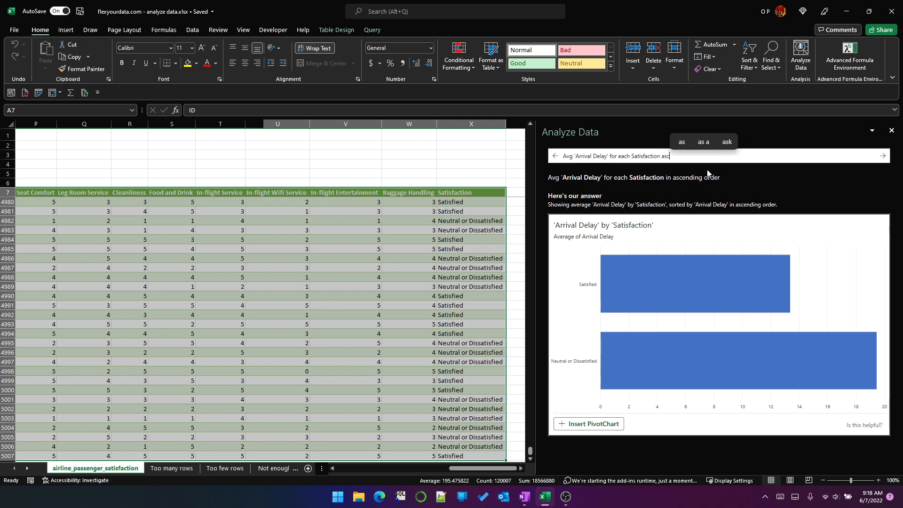
{"action": "key", "text": "Return"}
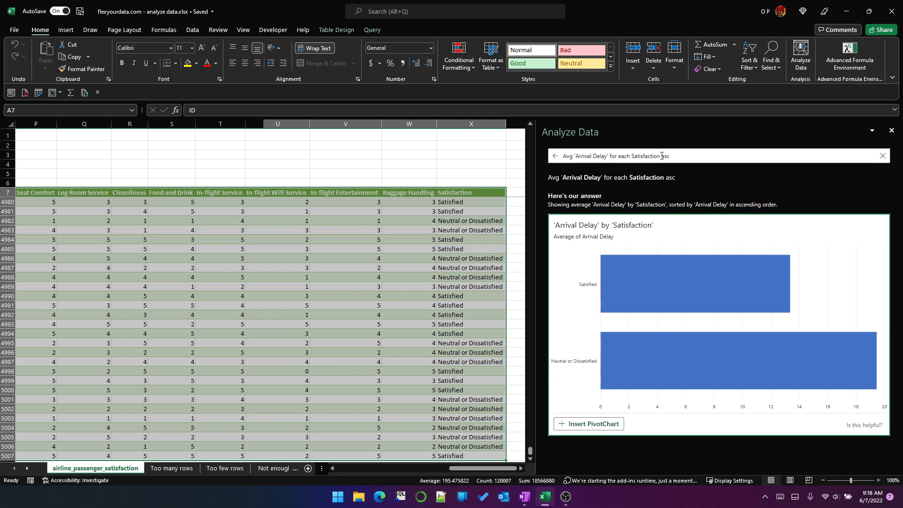
Step: Replace "for each" with "by" in the question and run it, then remove "by" and rerun
{"action": "left_click_drag", "start_coordinate": [630, 155], "coordinate": [612, 158]}
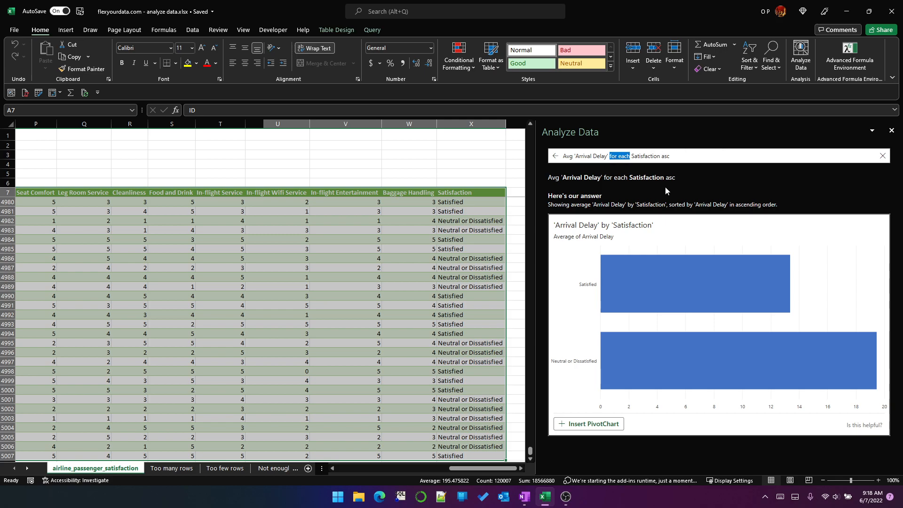
{"action": "type", "text": "by"}
{"action": "key", "text": "Return"}
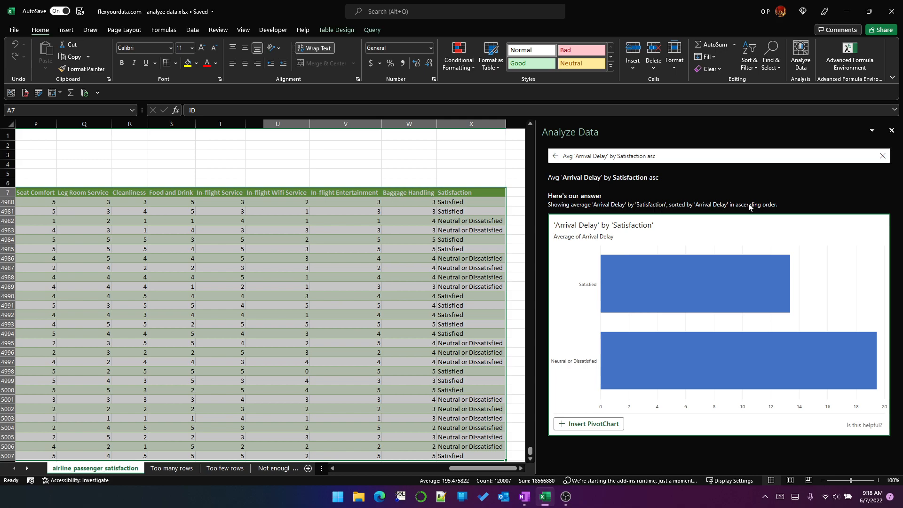
{"action": "double_click", "coordinate": [616, 156]}
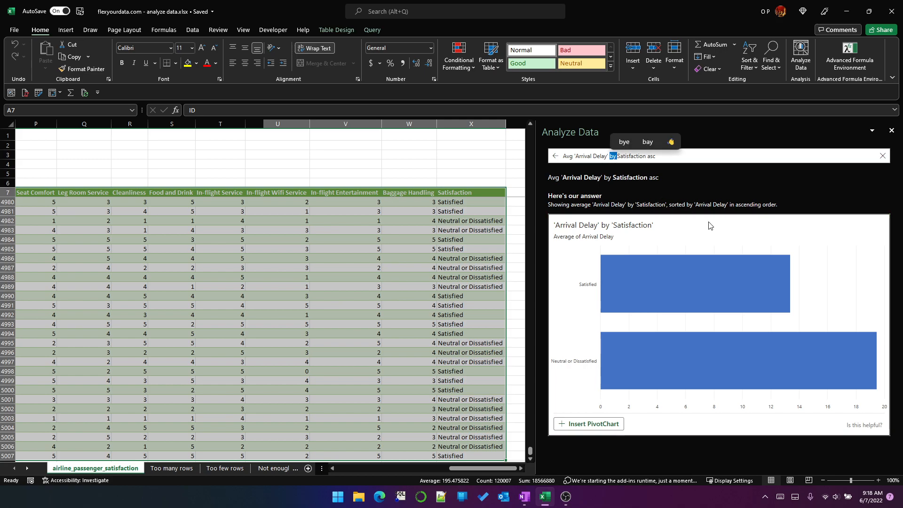
{"action": "key", "text": "BackSpace"}
{"action": "key", "text": "Return"}
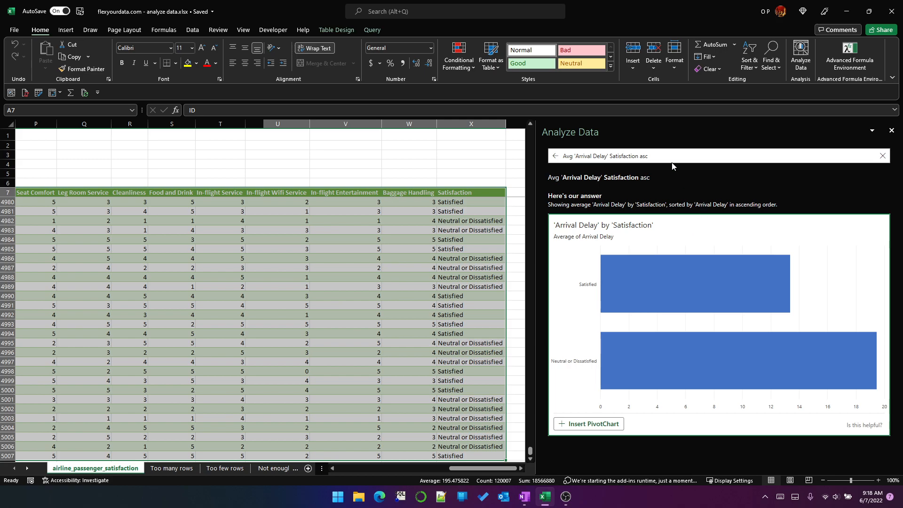
Step: Change the question's sort order to "desc" and run it
{"action": "left_click", "coordinate": [658, 156]}
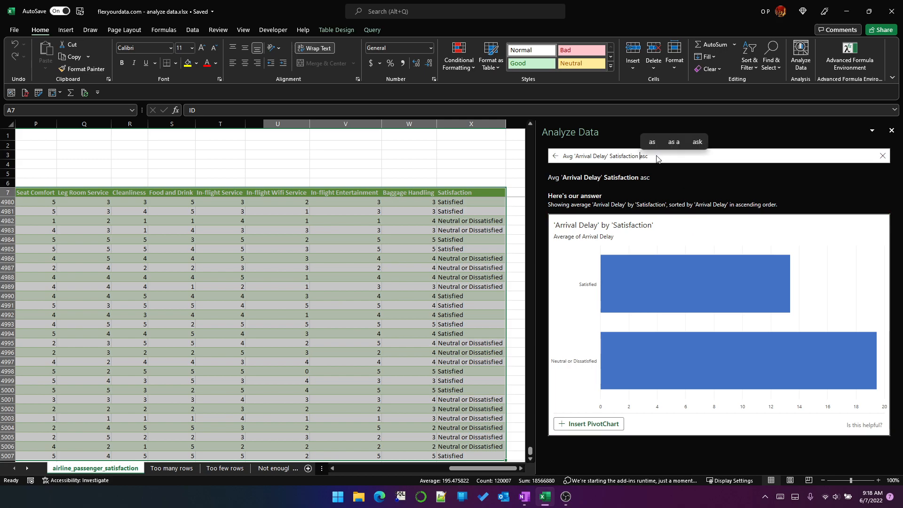
{"action": "left_click", "coordinate": [650, 156]}
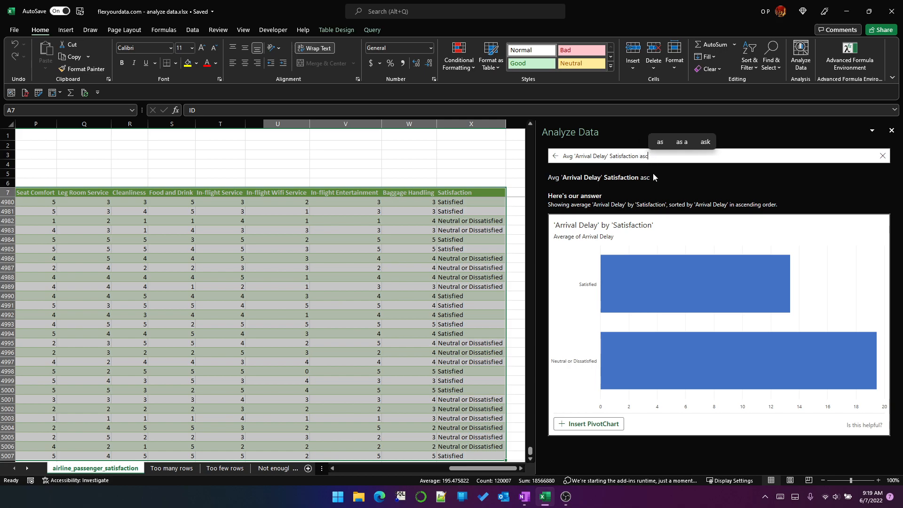
{"action": "key", "text": "BackSpace"}
{"action": "key", "text": "BackSpace"}
{"action": "type", "text": "desc"}
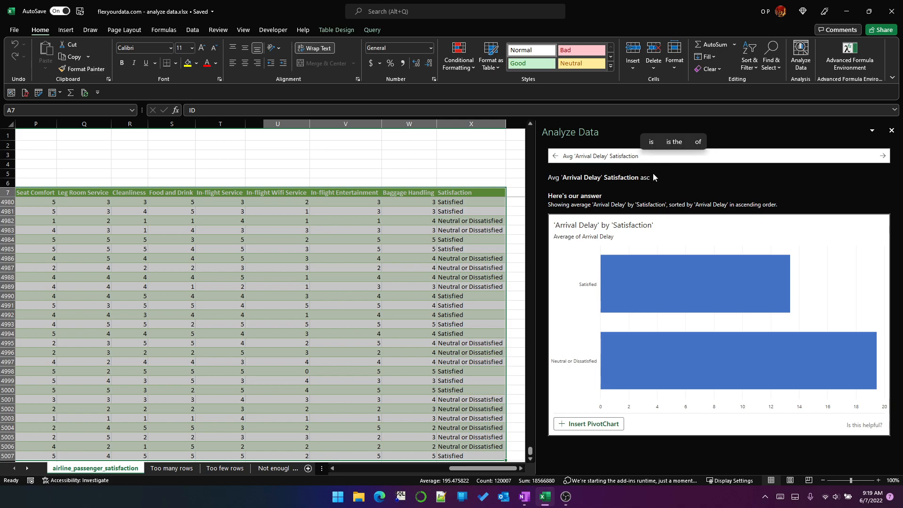
{"action": "key", "text": "Return"}
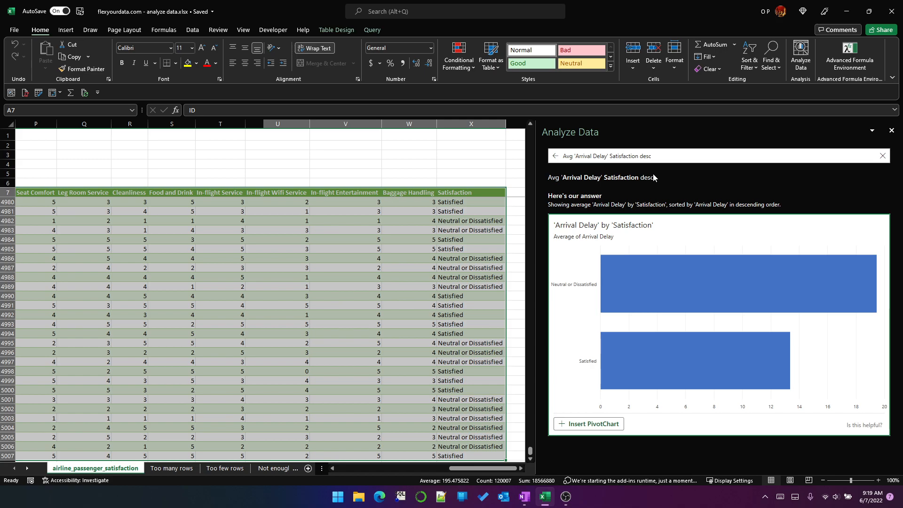
Step: Change the question to "Avg 'Arrival Delay' Satisfaction by departure delay desc" and run it
{"action": "left_click_drag", "start_coordinate": [640, 156], "coordinate": [653, 155]}
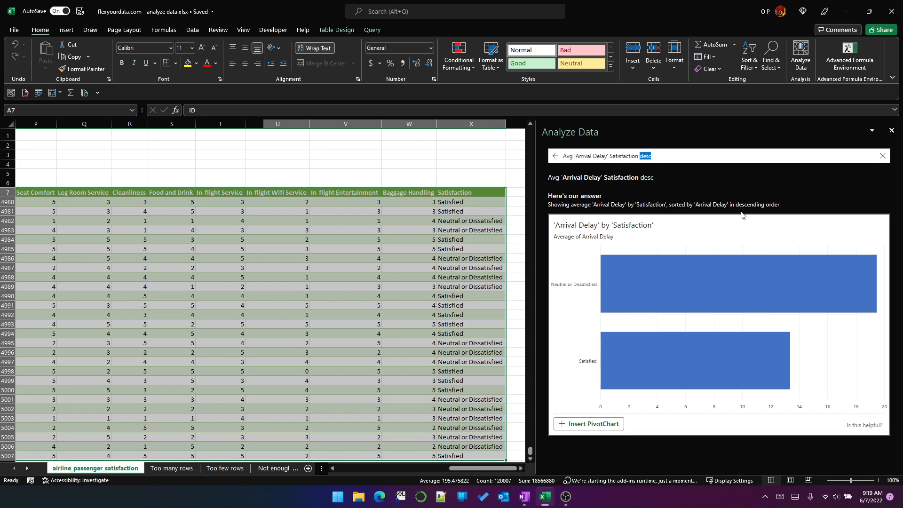
{"action": "type", "text": "by"}
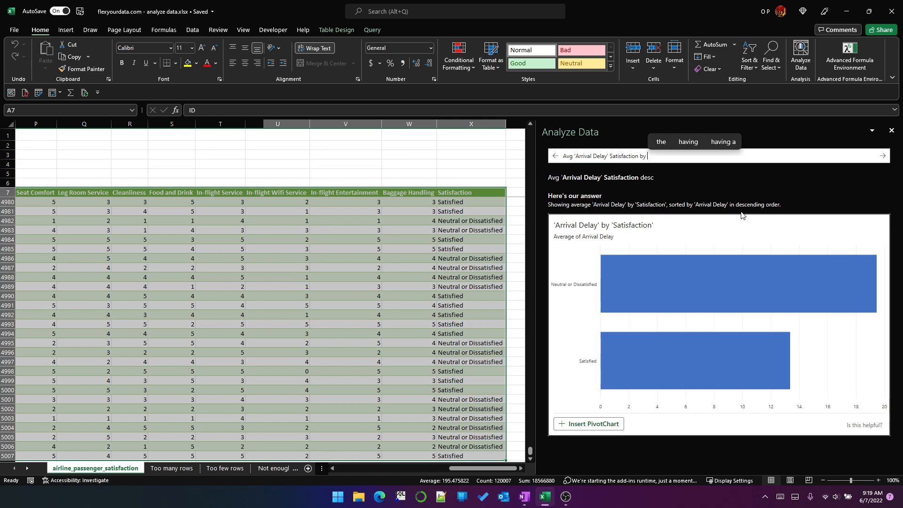
{"action": "type", "text": " depar"}
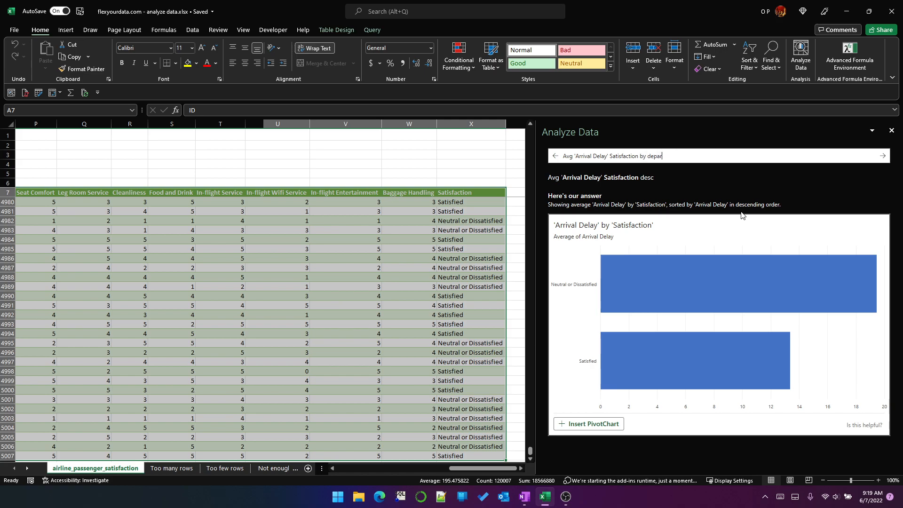
{"action": "type", "text": "ture delay desc"}
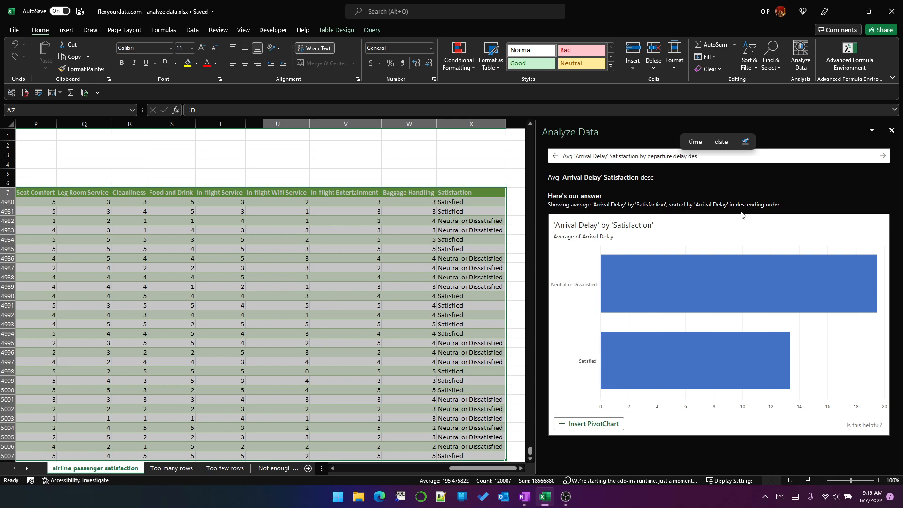
{"action": "key", "text": "Return"}
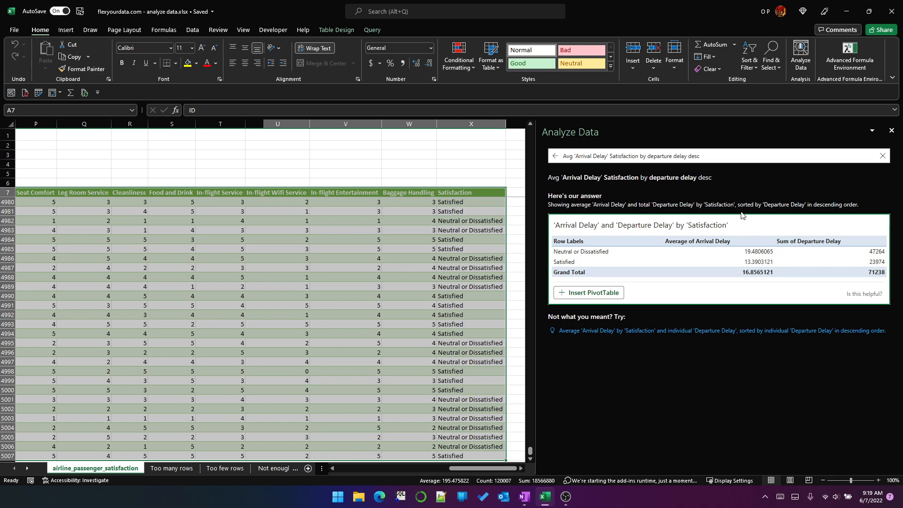
Step: Insert "avg" before "departure delay" in the question and run it
{"action": "left_click", "coordinate": [647, 155]}
{"action": "type", "text": "avg"}
{"action": "key", "text": "Return"}
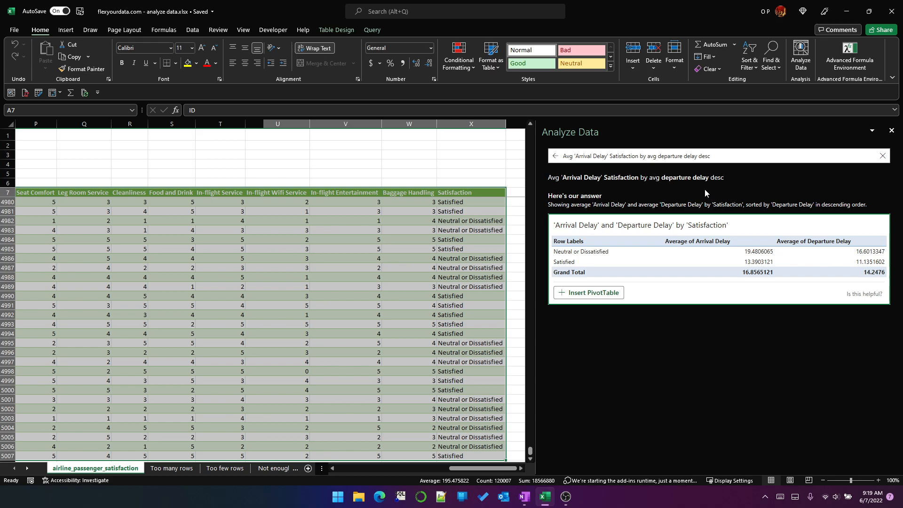
Step: Add "as a bar chart" to the question, run it, and insert the resulting PivotChart into the workbook
{"action": "left_click", "coordinate": [719, 156]}
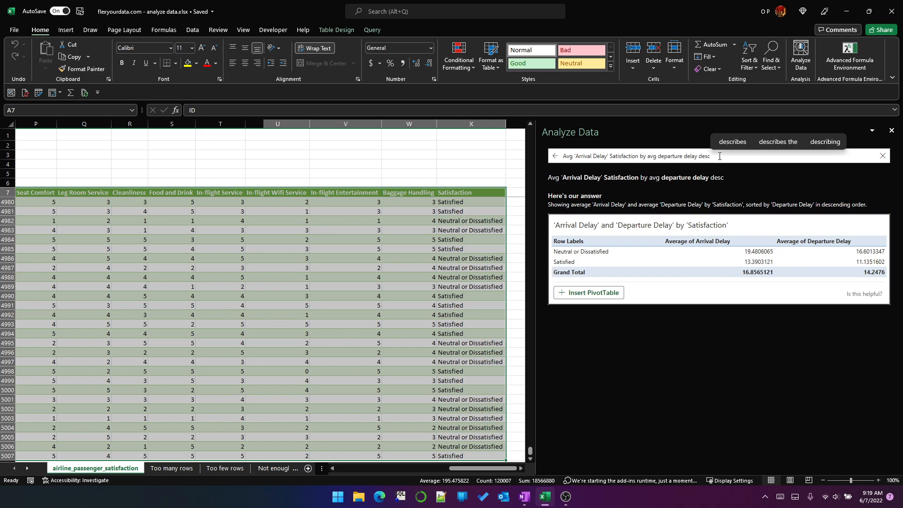
{"action": "type", "text": "as"}
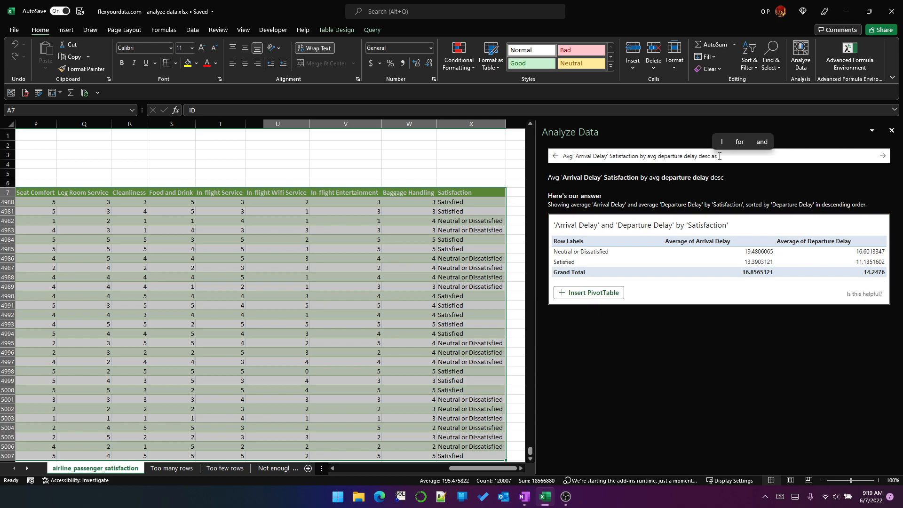
{"action": "type", "text": " a bar chart"}
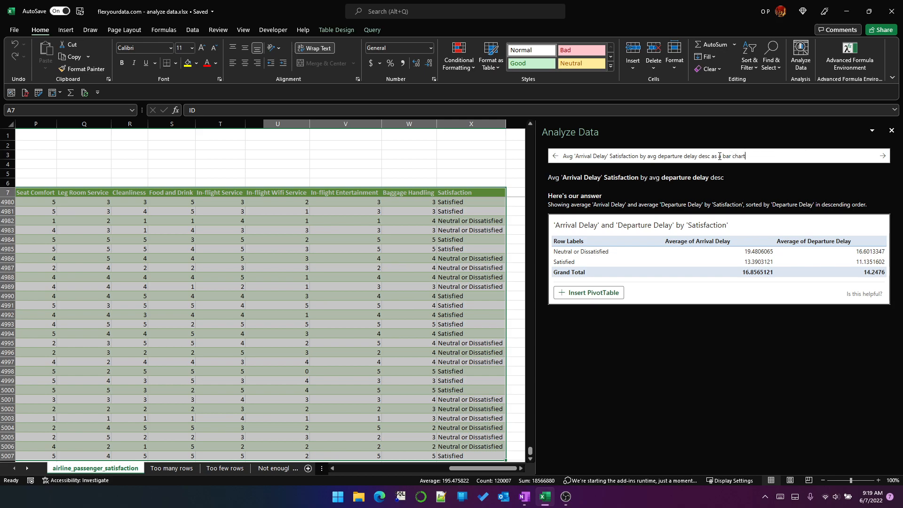
{"action": "key", "text": "Return"}
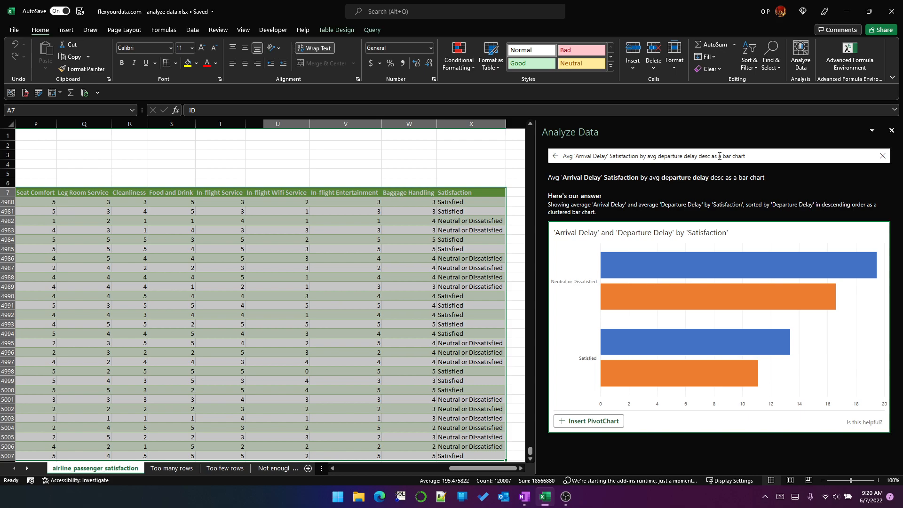
{"action": "left_click", "coordinate": [600, 421]}
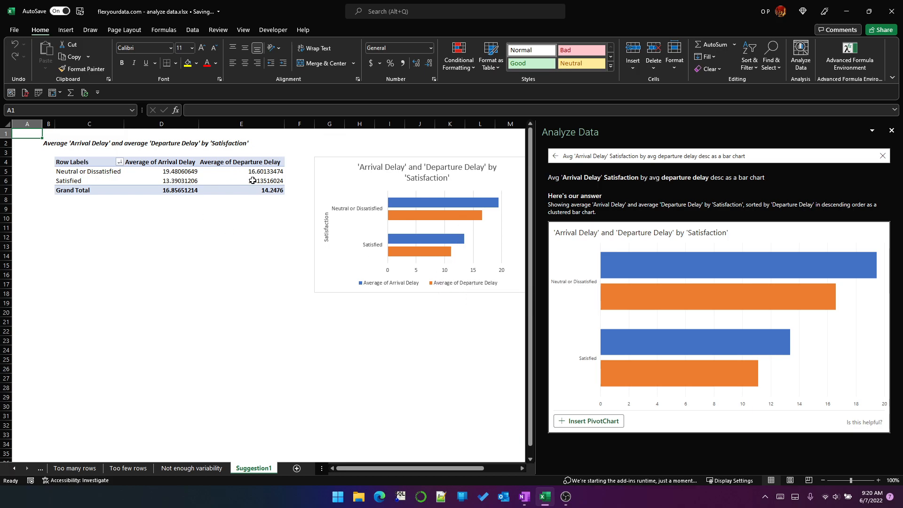
Step: Change the chart type in the question from bar to "column" and run it
{"action": "mouse_move", "coordinate": [249, 181]}
{"action": "double_click", "coordinate": [725, 156]}
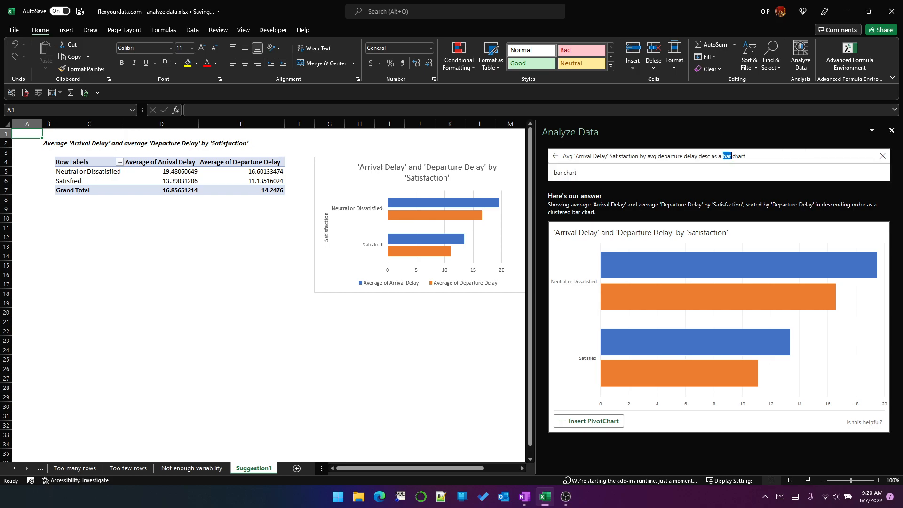
{"action": "type", "text": "column"}
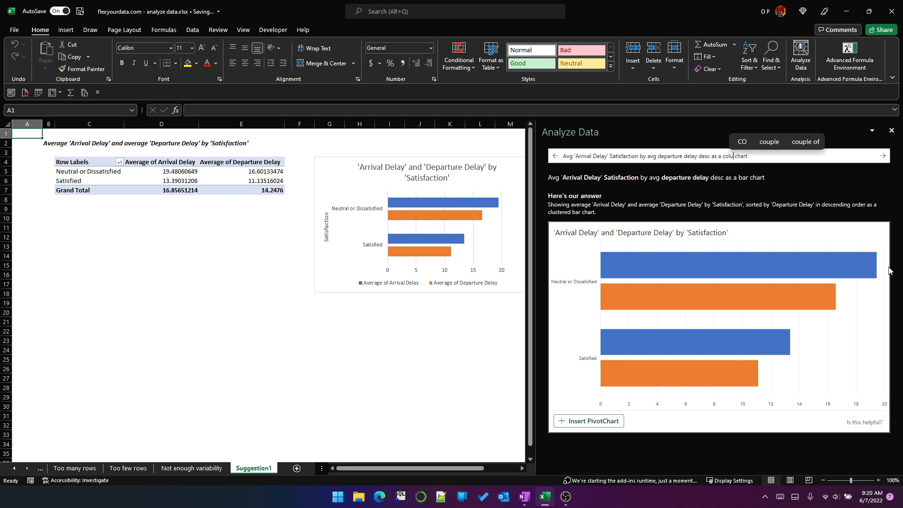
{"action": "key", "text": "Return"}
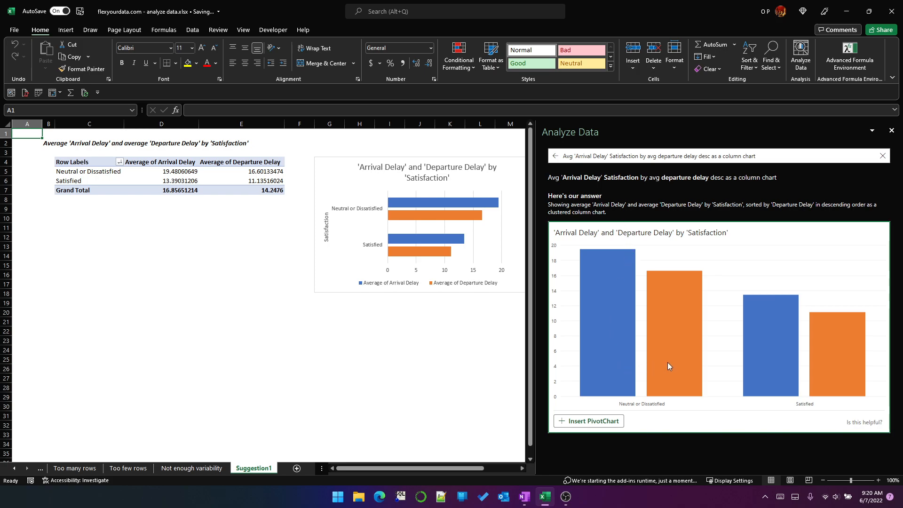
Step: Start a new question, "Avg arrival delay by satisfaction by travel type personal", and run it
{"action": "left_click", "coordinate": [555, 158]}
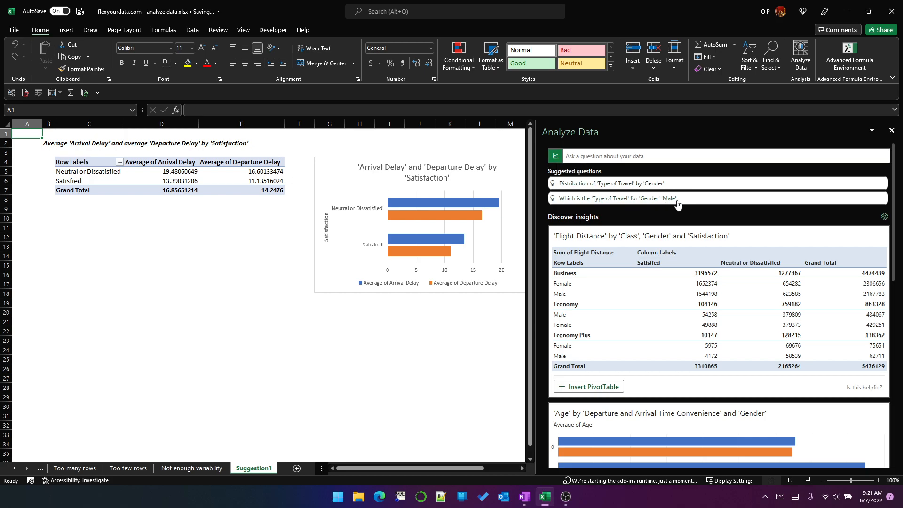
{"action": "left_click", "coordinate": [587, 155]}
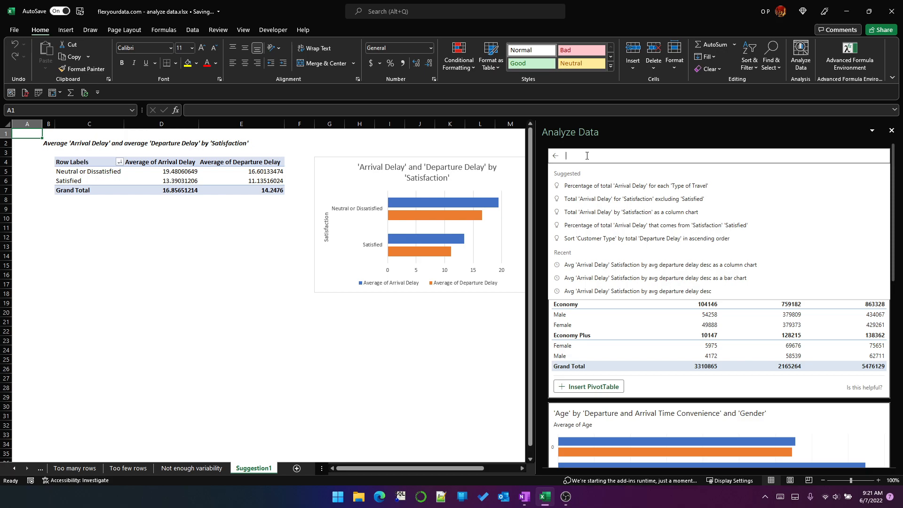
{"action": "type", "text": "Avg ar"}
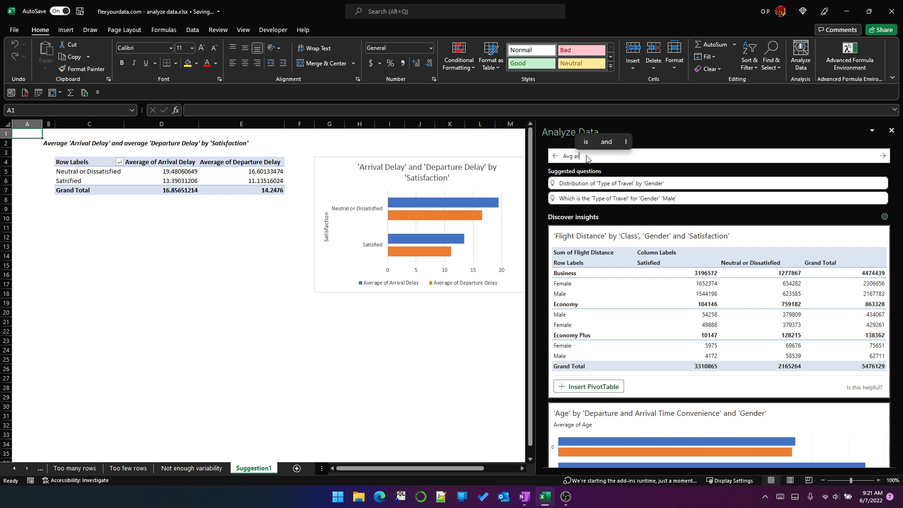
{"action": "type", "text": "rival delay "}
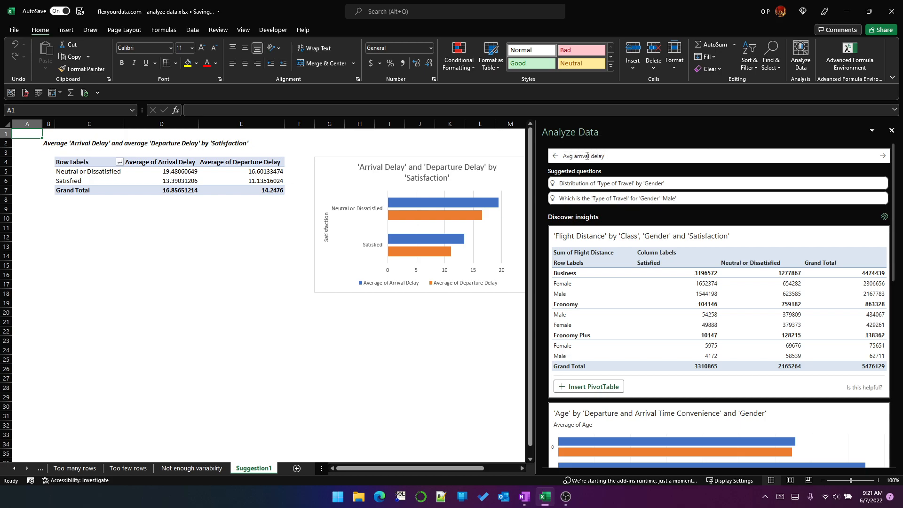
{"action": "type", "text": "by satisf"}
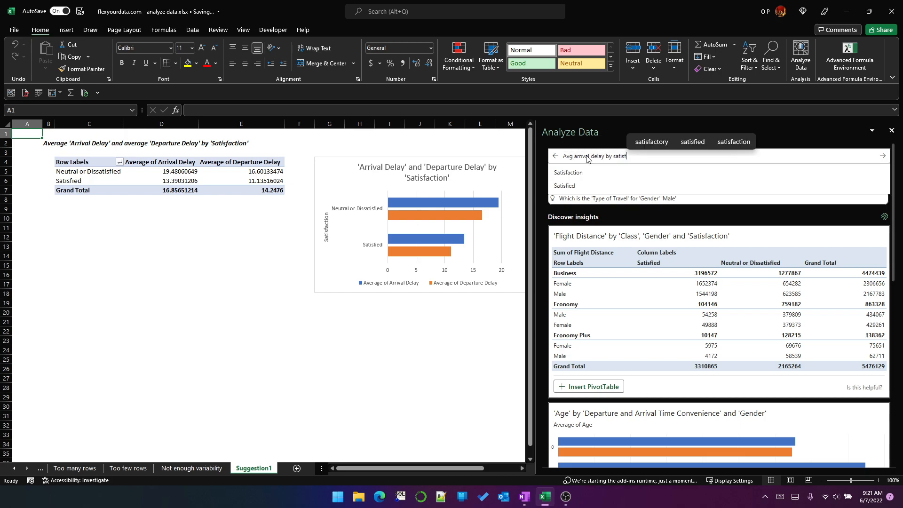
{"action": "type", "text": "action "}
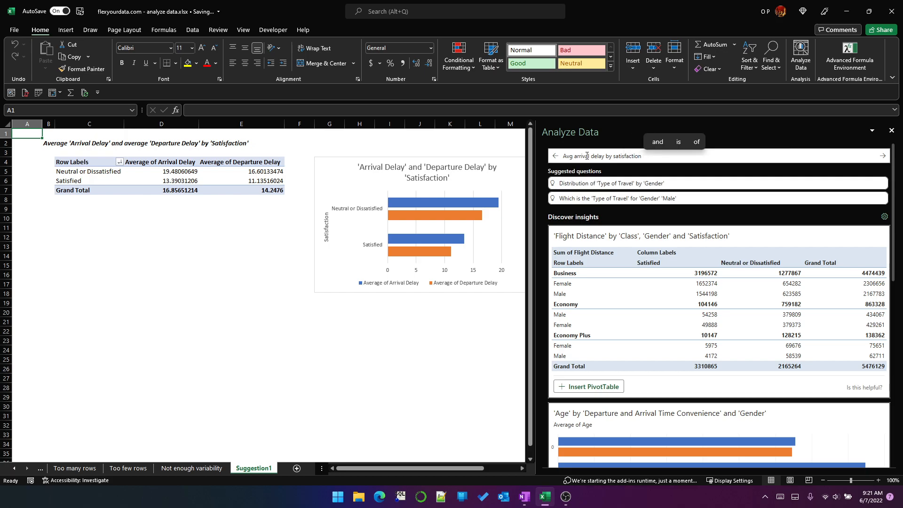
{"action": "type", "text": "by "}
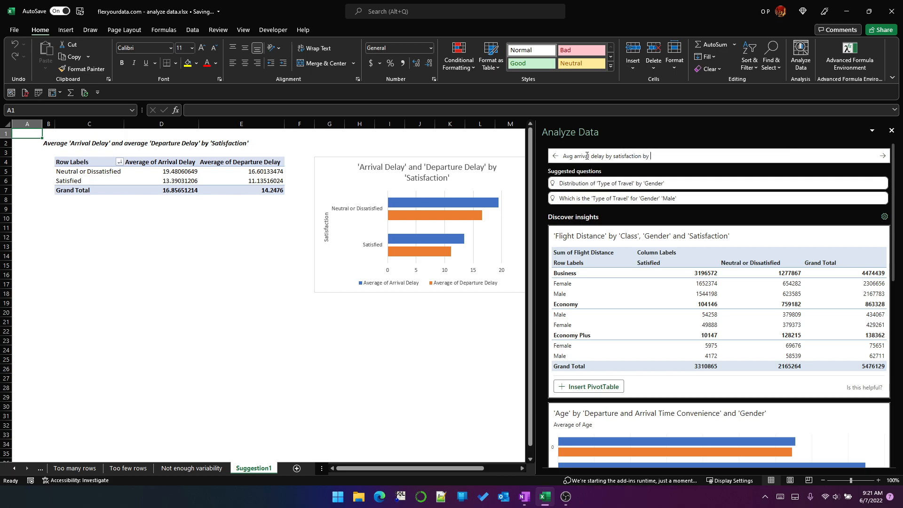
{"action": "type", "text": "travel type personal"}
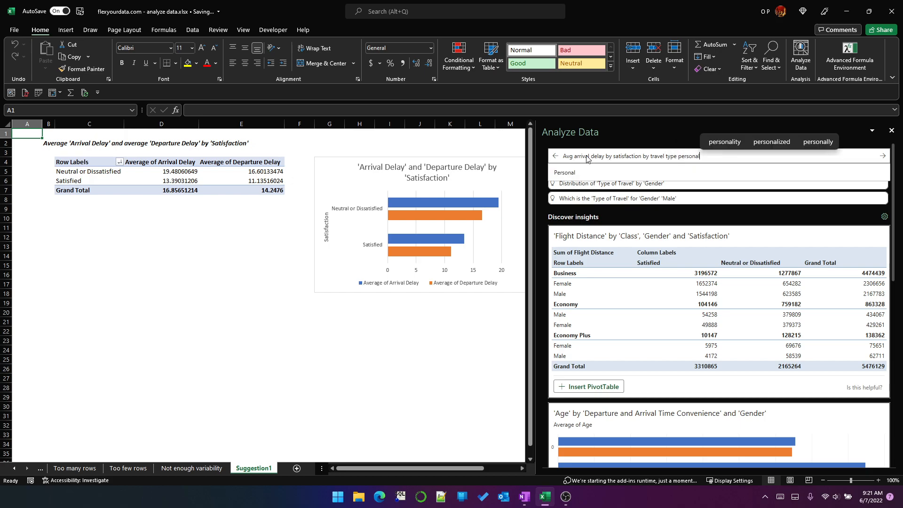
{"action": "key", "text": "Return"}
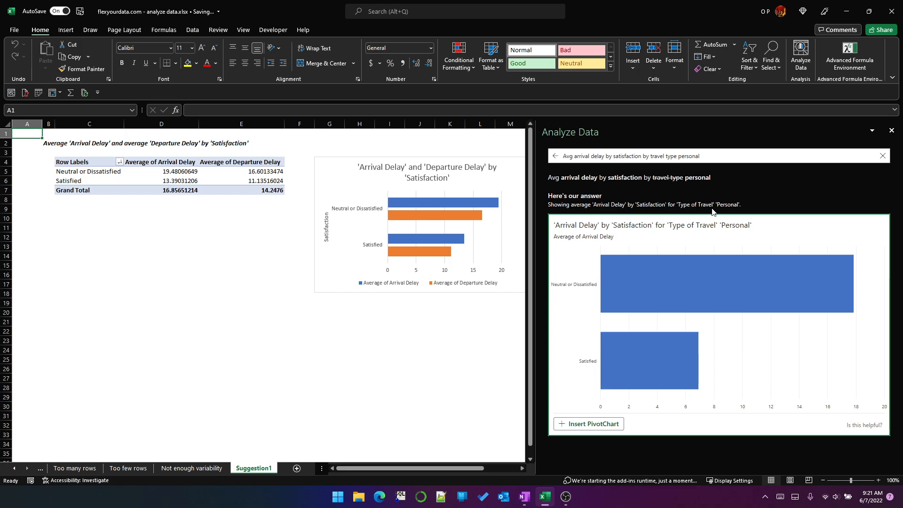
Step: Insert the personal-travel arrival delay answer as a PivotChart and select the PivotTable's Type of Travel filter value
{"action": "left_click", "coordinate": [652, 156]}
{"action": "left_click_drag", "start_coordinate": [651, 157], "coordinate": [678, 157]}
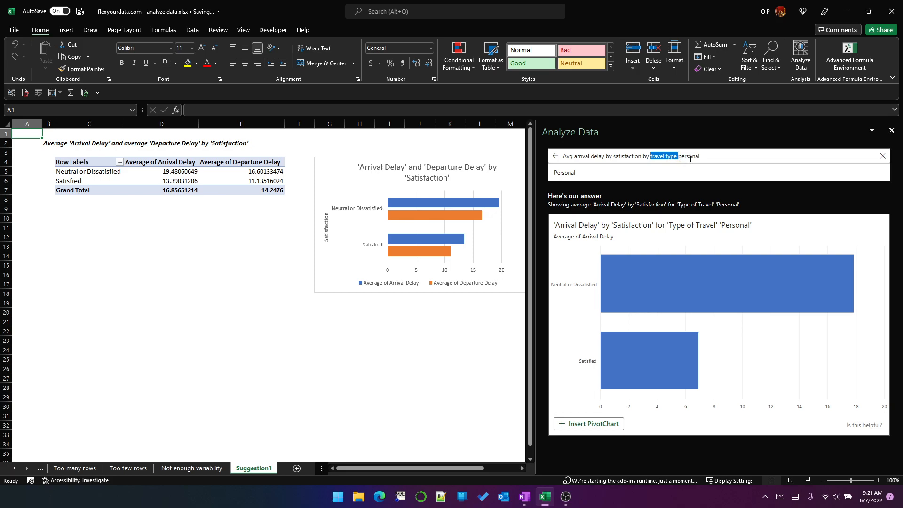
{"action": "double_click", "coordinate": [690, 158]}
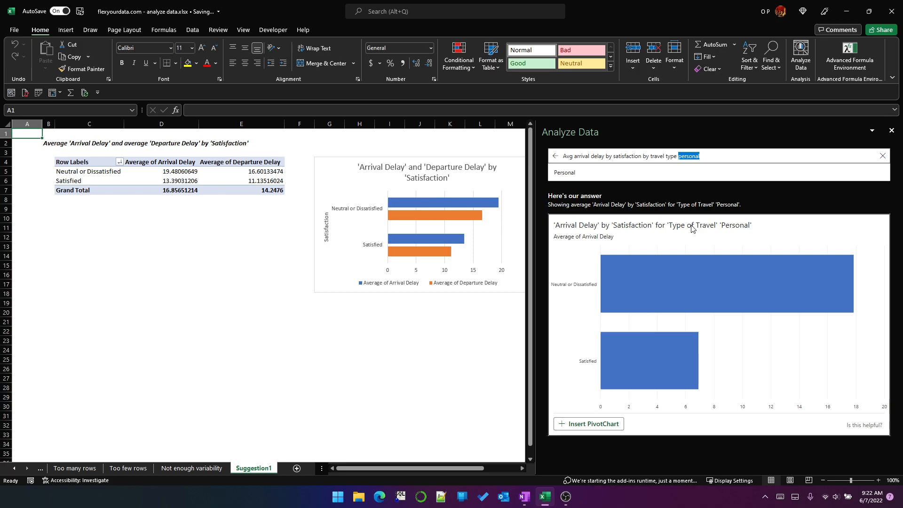
{"action": "left_click_drag", "start_coordinate": [651, 156], "coordinate": [675, 155]}
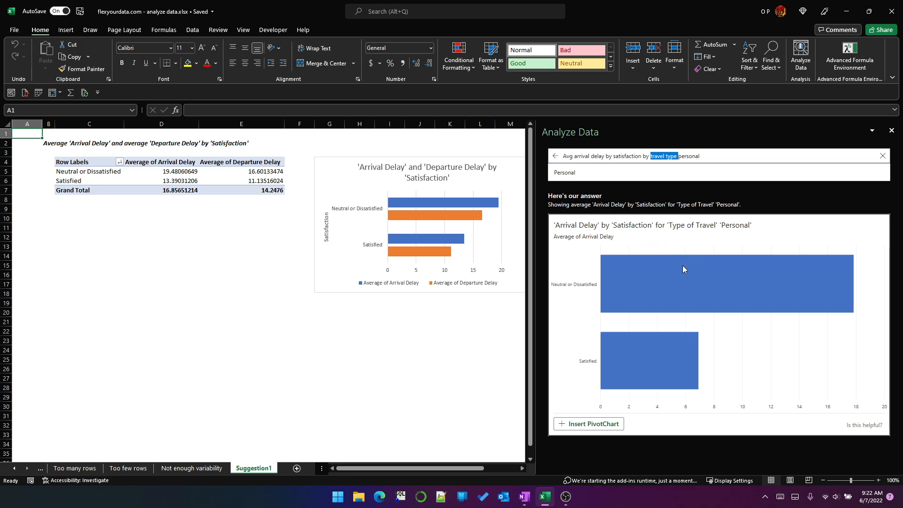
{"action": "left_click", "coordinate": [594, 428]}
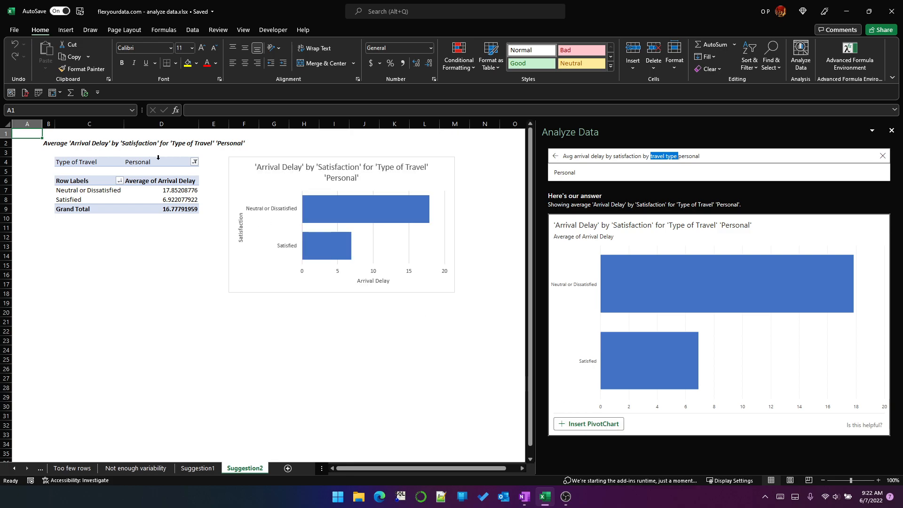
{"action": "left_click", "coordinate": [155, 162]}
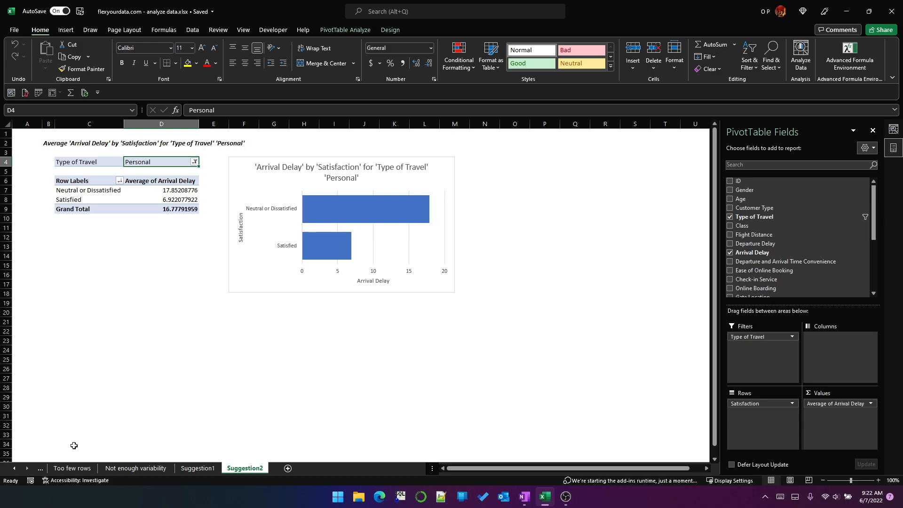
Step: Return to the airline_passenger_satisfaction sheet and go back from the answer to the blank question prompt
{"action": "left_click", "coordinate": [14, 469]}
{"action": "left_click", "coordinate": [14, 469]}
{"action": "left_click", "coordinate": [66, 470]}
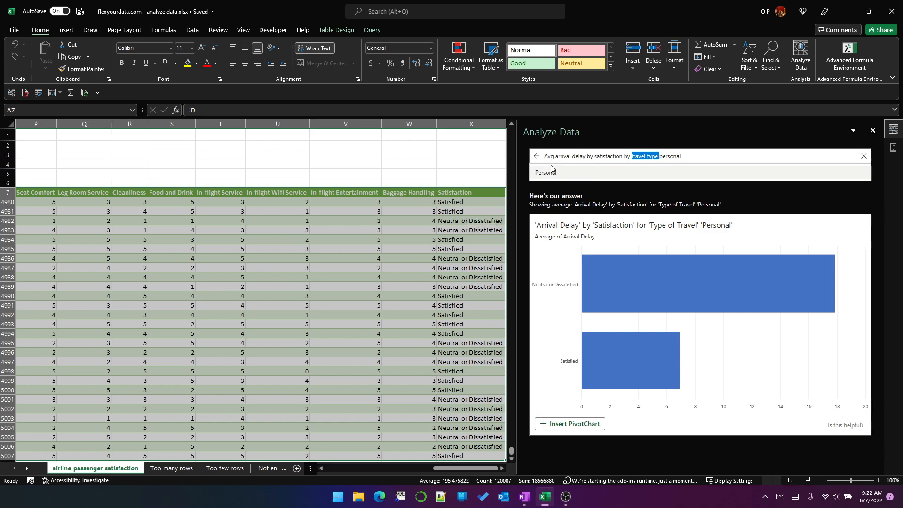
{"action": "left_click", "coordinate": [536, 157]}
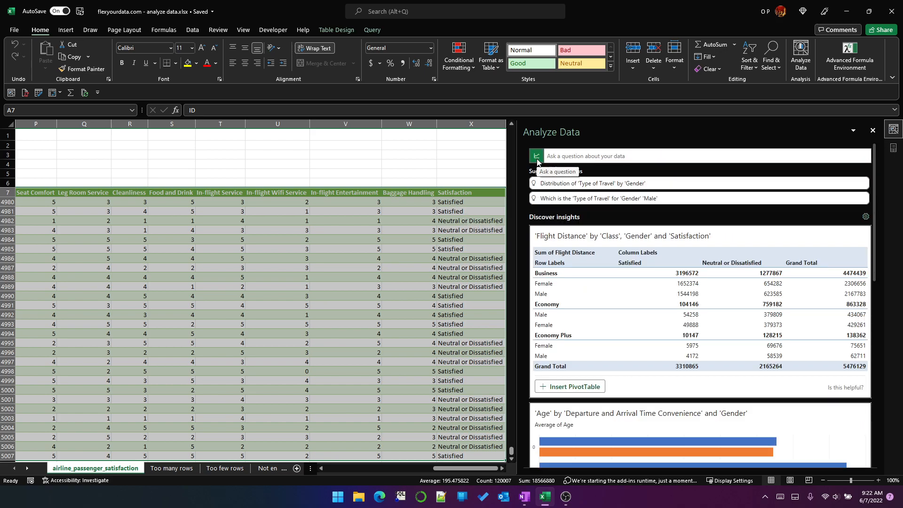
Step: Ask "satisfaction satisfied" about the data, run it, and insert the resulting table into the workbook
{"action": "left_click", "coordinate": [594, 155]}
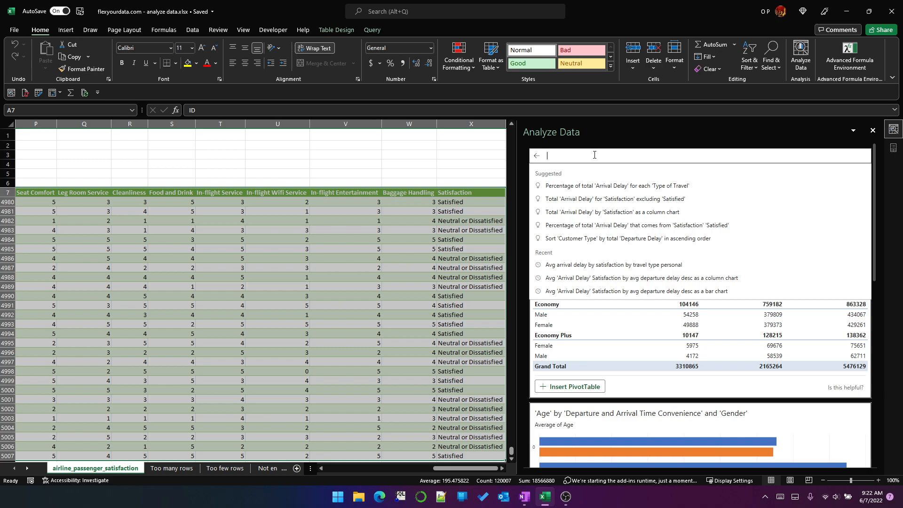
{"action": "type", "text": "s"}
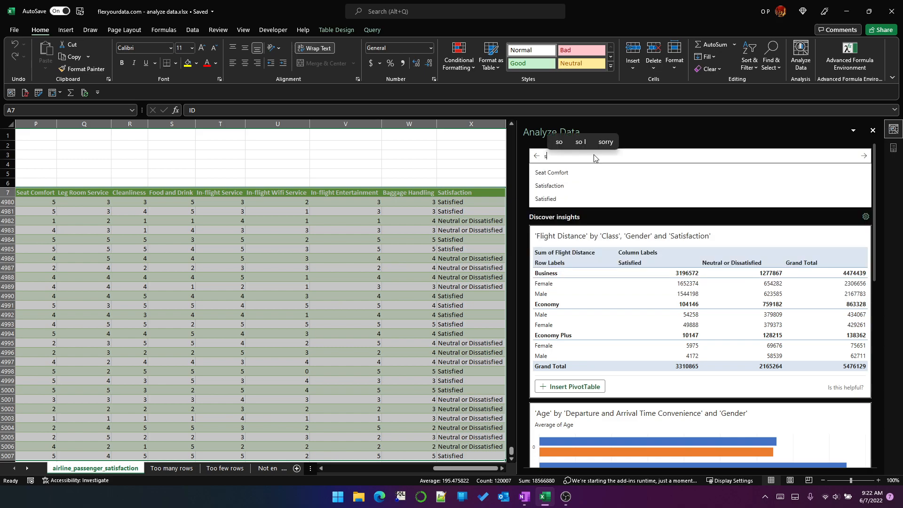
{"action": "type", "text": "atisfac"}
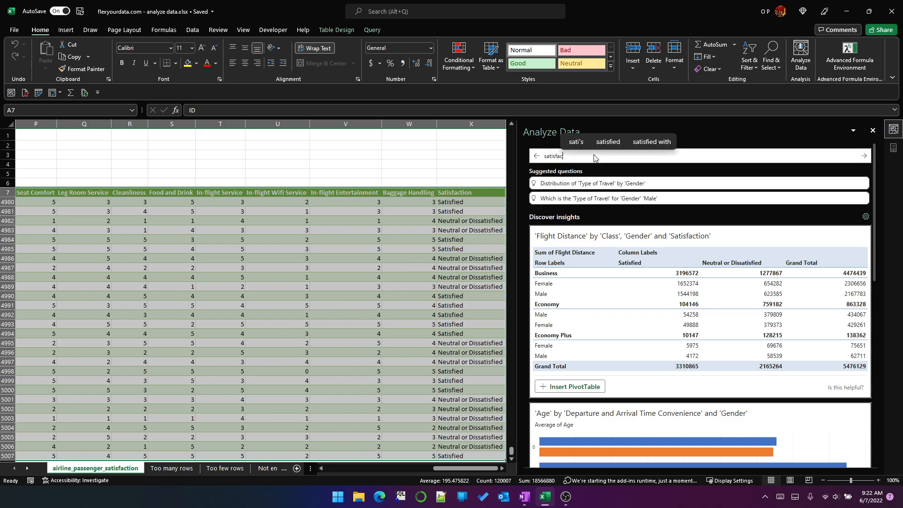
{"action": "type", "text": "tion satisfied"}
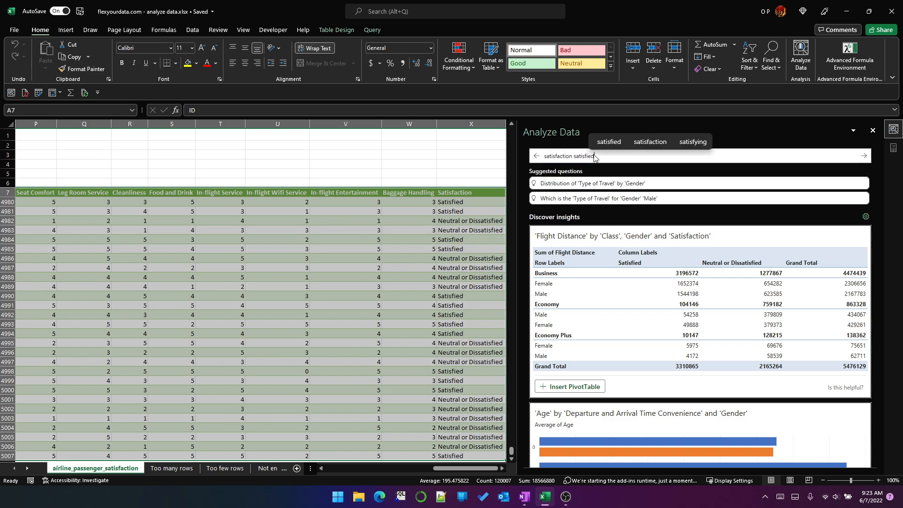
{"action": "key", "text": "Return"}
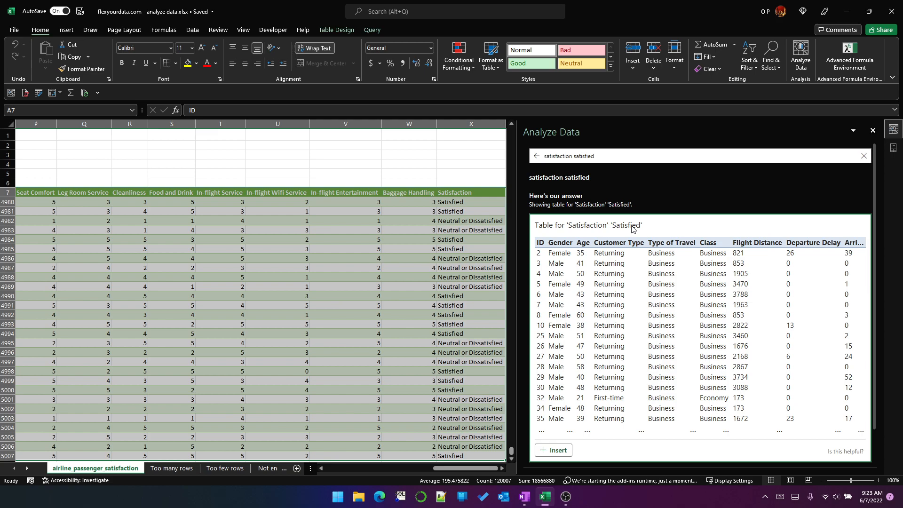
{"action": "left_click", "coordinate": [561, 451]}
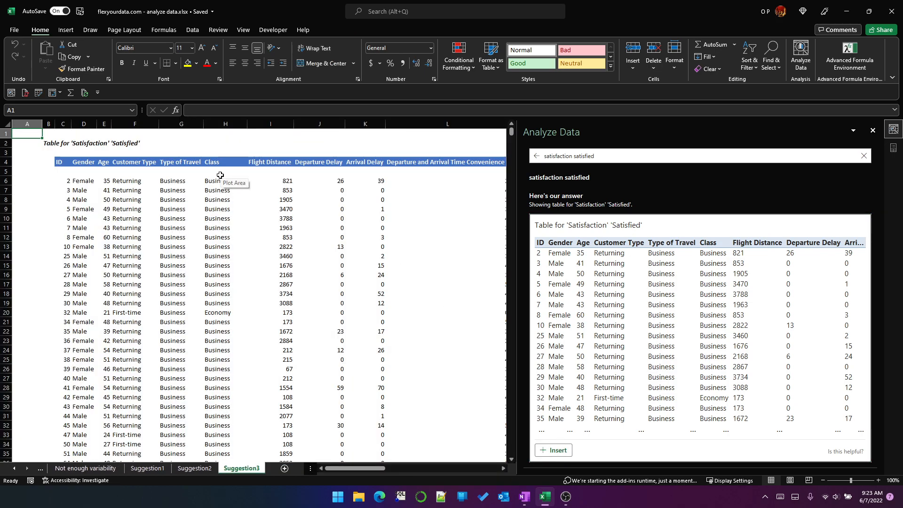
Step: Examine the FILTER function and its array argument in the inserted table's formula in cell C6
{"action": "left_click", "coordinate": [68, 180]}
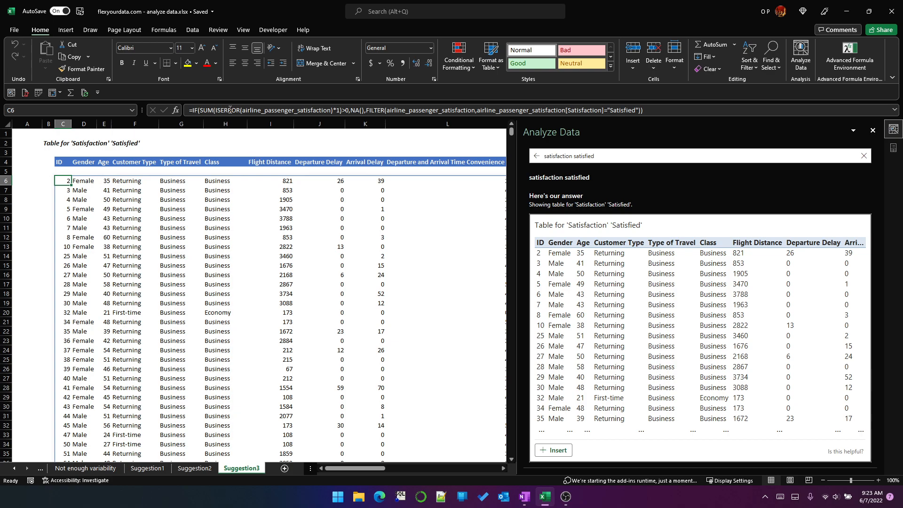
{"action": "left_click_drag", "start_coordinate": [272, 110], "coordinate": [387, 110]}
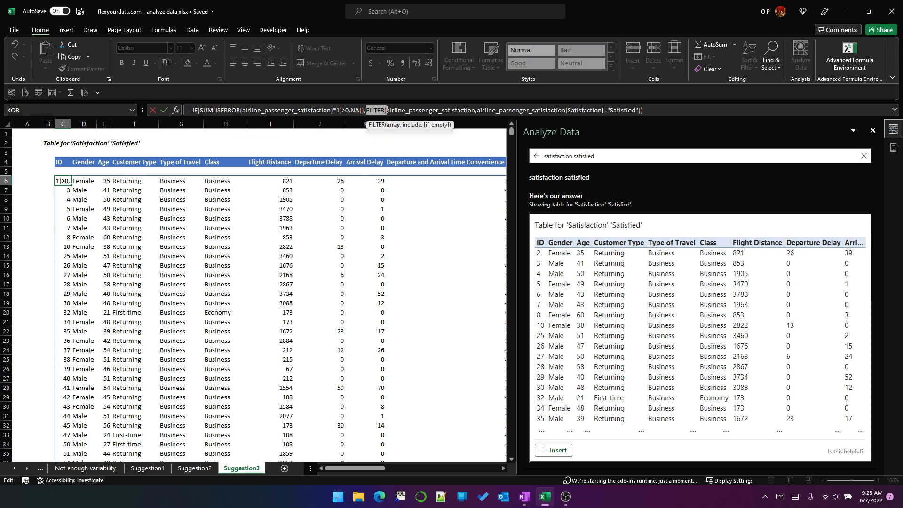
{"action": "double_click", "coordinate": [404, 110]}
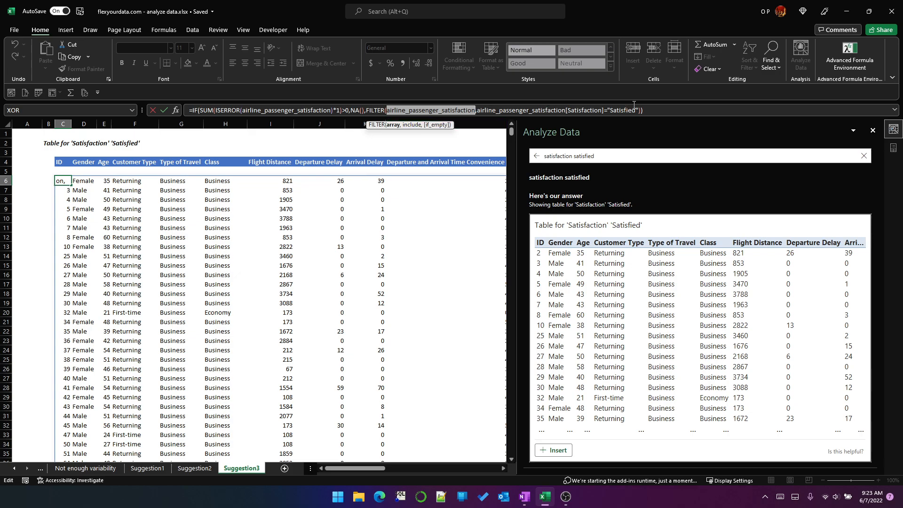
{"action": "key", "text": "Escape"}
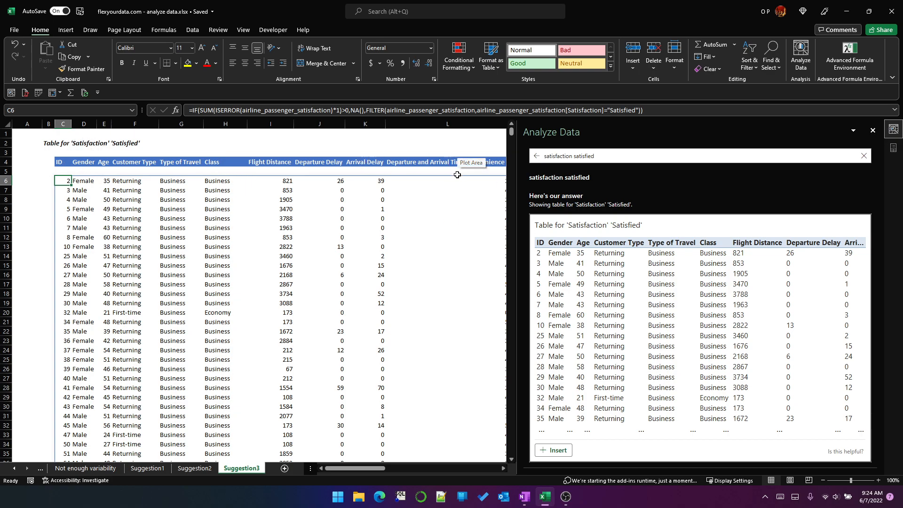
Step: Extend the question to "satisfaction satisfied age > 30", run it, and insert the resulting table
{"action": "left_click", "coordinate": [607, 155]}
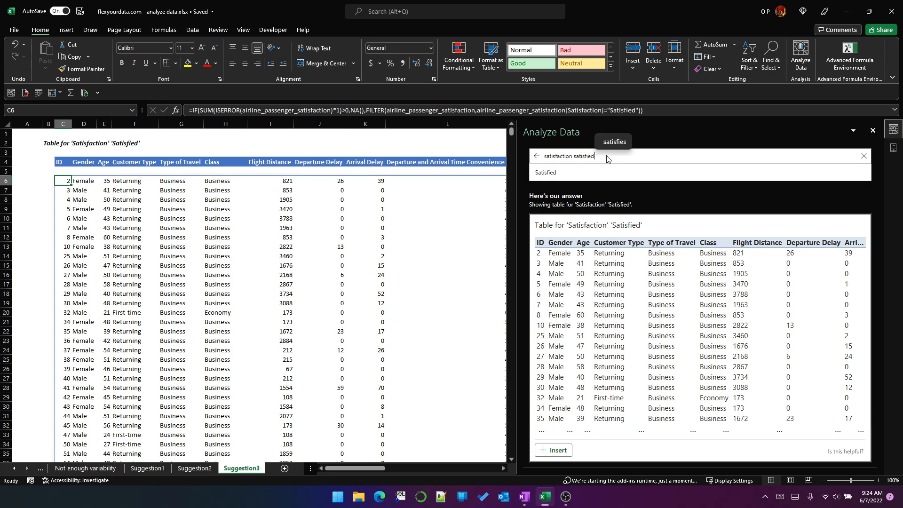
{"action": "type", "text": "age >"}
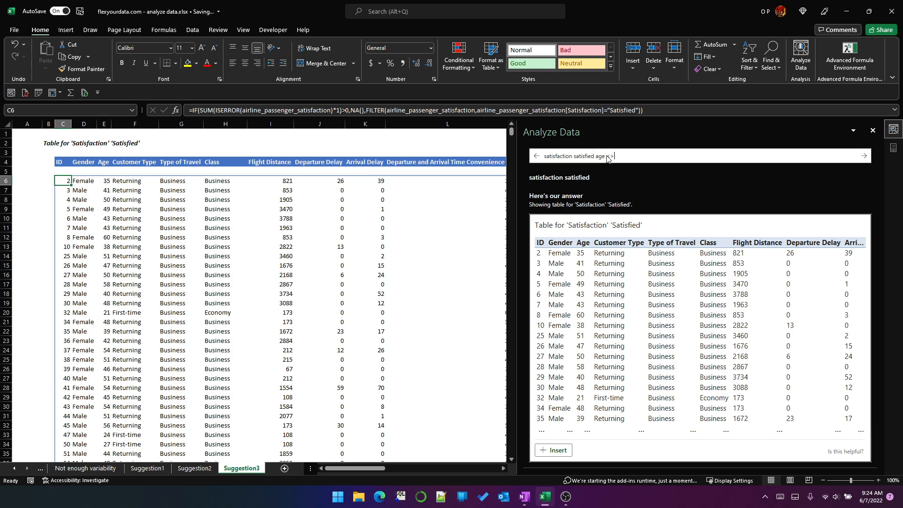
{"action": "key", "text": "BackSpace"}
{"action": "type", "text": "30"}
{"action": "key", "text": "Return"}
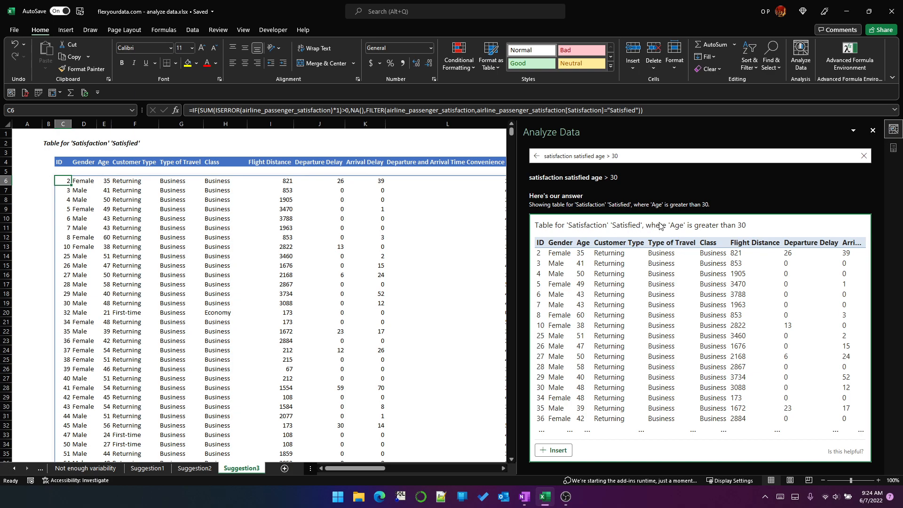
{"action": "left_click", "coordinate": [555, 450]}
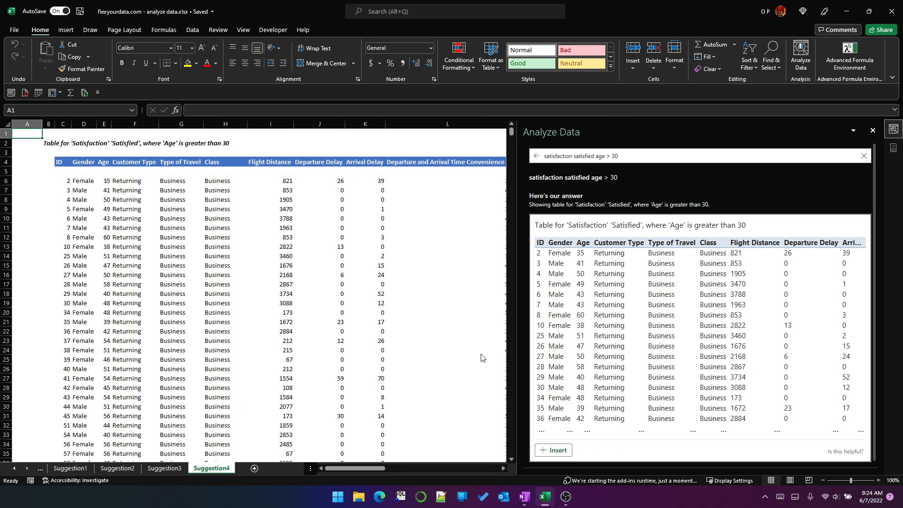
Step: Expand the formula bar and examine the new table's title in B2 and its full FILTER formula in C6
{"action": "left_click", "coordinate": [60, 181]}
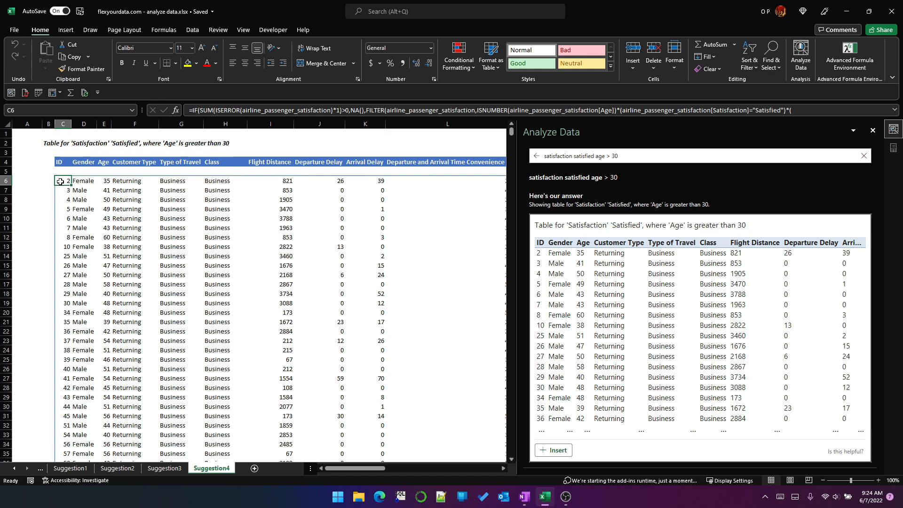
{"action": "left_click", "coordinate": [895, 110]}
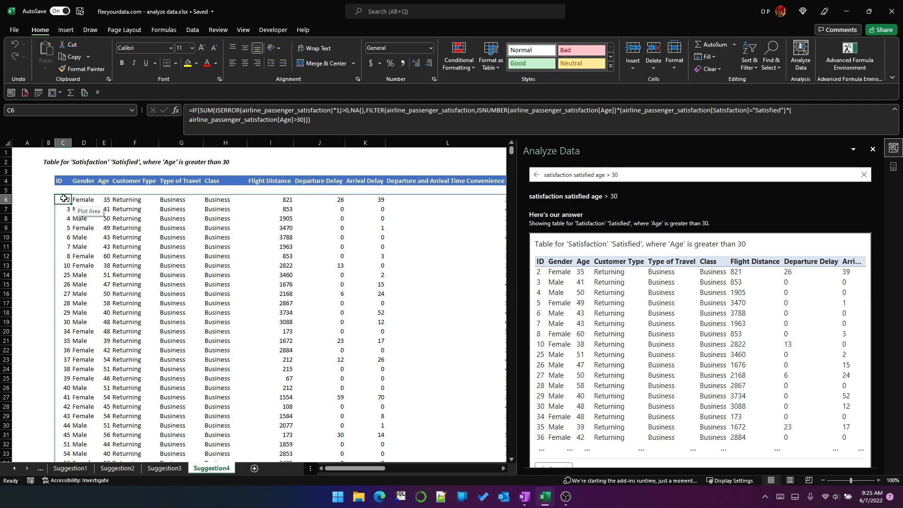
{"action": "left_click", "coordinate": [50, 162]}
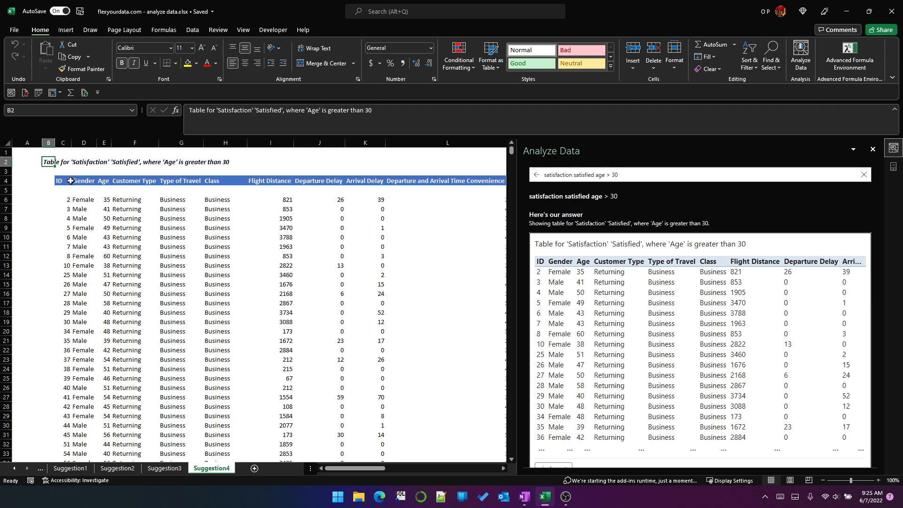
{"action": "left_click", "coordinate": [64, 198]}
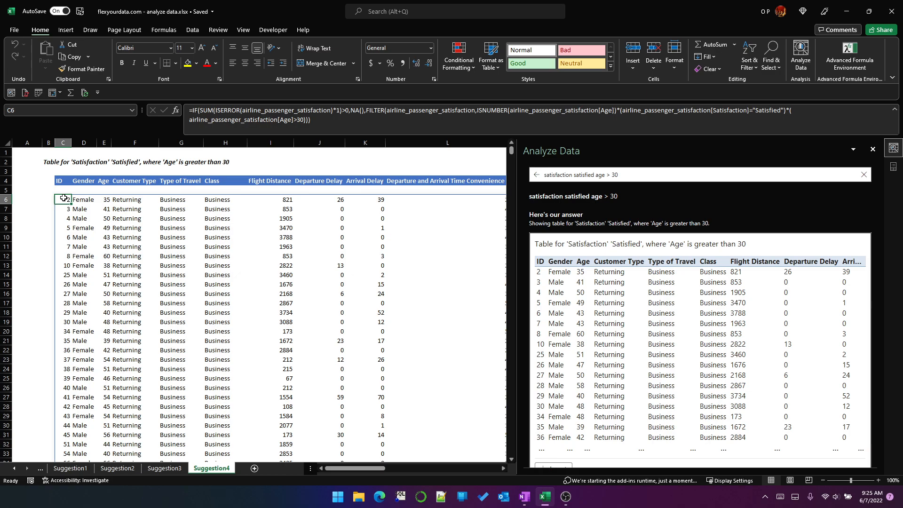